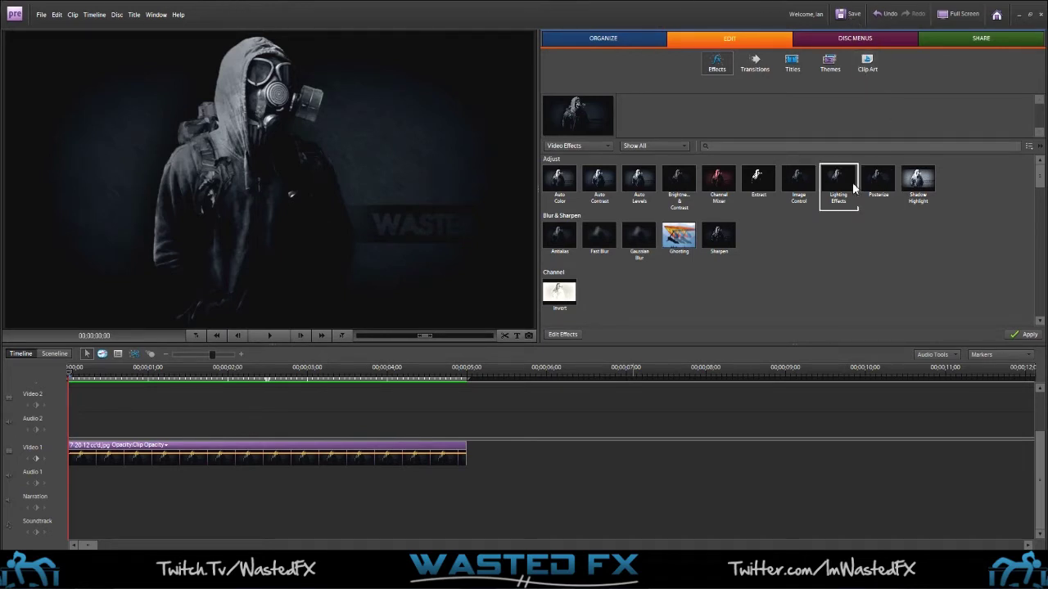
Step: Browse the Image Control and Brightness & Contrast effects, then clear the effect selection
{"action": "left_click", "coordinate": [798, 185]}
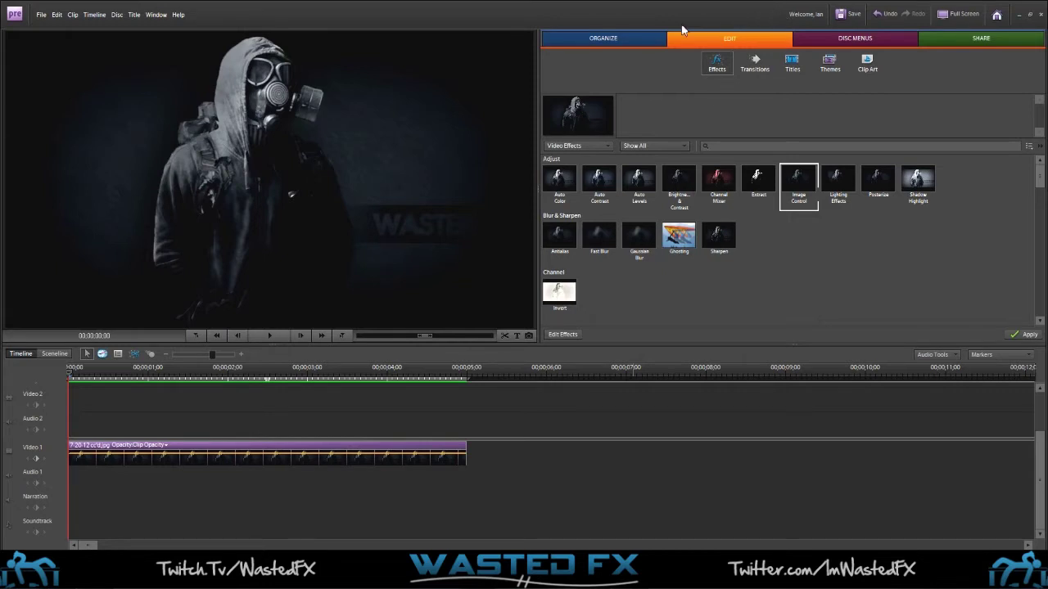
{"action": "left_click", "coordinate": [604, 38]}
{"action": "left_click", "coordinate": [713, 42]}
{"action": "left_click", "coordinate": [678, 184]}
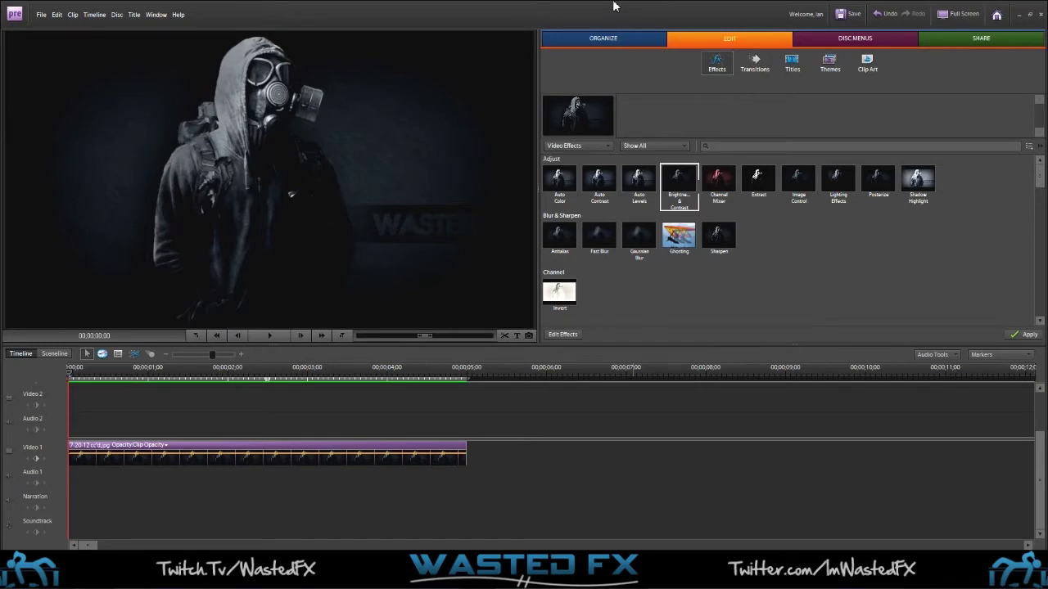
{"action": "left_click", "coordinate": [825, 273]}
Step: Apply Lens Flare from the Generate group to the Video 1 clip and scrub to preview it
{"action": "scroll", "coordinate": [1040, 184], "scroll_direction": "down", "scroll_amount": 1}
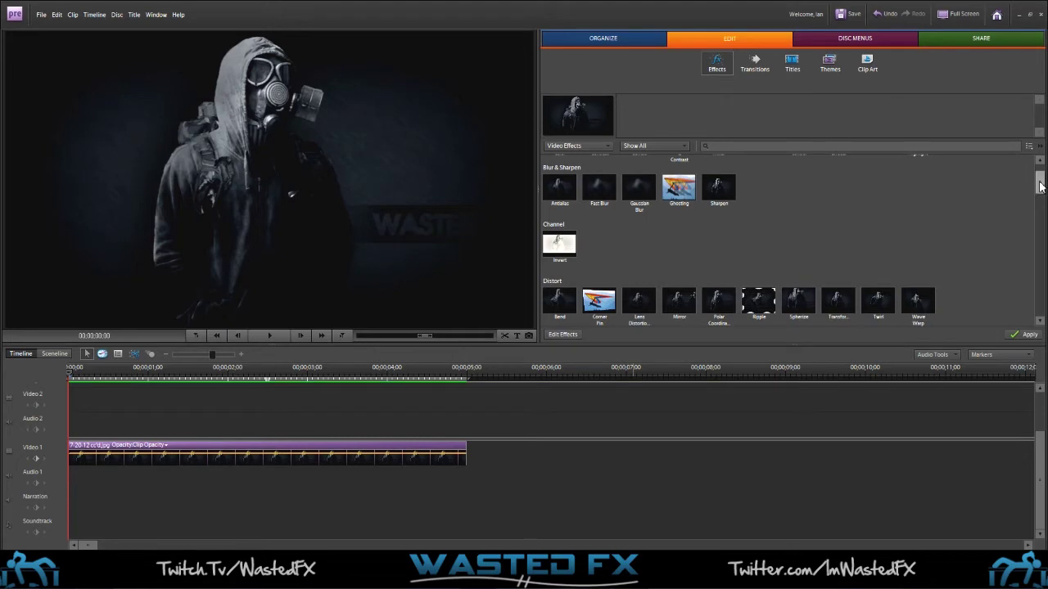
{"action": "scroll", "coordinate": [1040, 185], "scroll_direction": "down", "scroll_amount": 1}
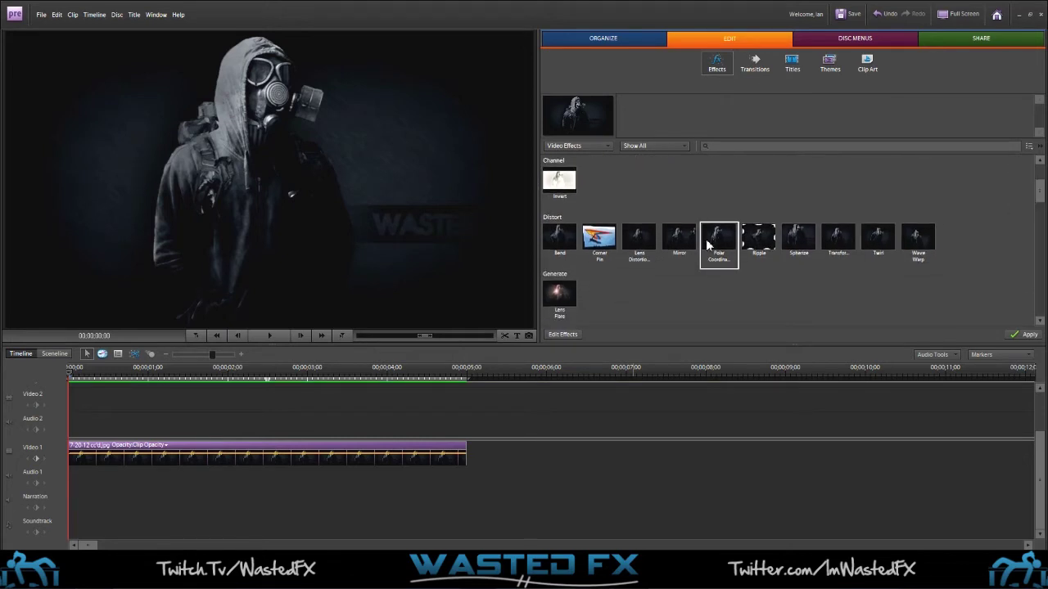
{"action": "scroll", "coordinate": [1041, 209], "scroll_direction": "down", "scroll_amount": 1}
{"action": "scroll", "coordinate": [1041, 209], "scroll_direction": "down", "scroll_amount": 1}
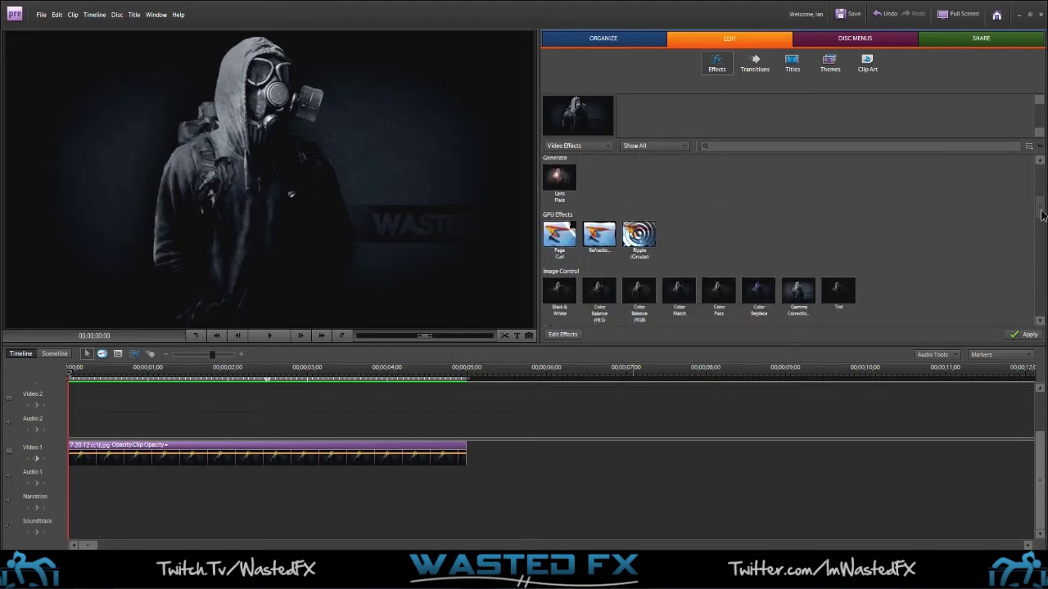
{"action": "scroll", "coordinate": [819, 245], "scroll_direction": "up", "scroll_amount": 2}
{"action": "scroll", "coordinate": [597, 300], "scroll_direction": "down", "scroll_amount": 1}
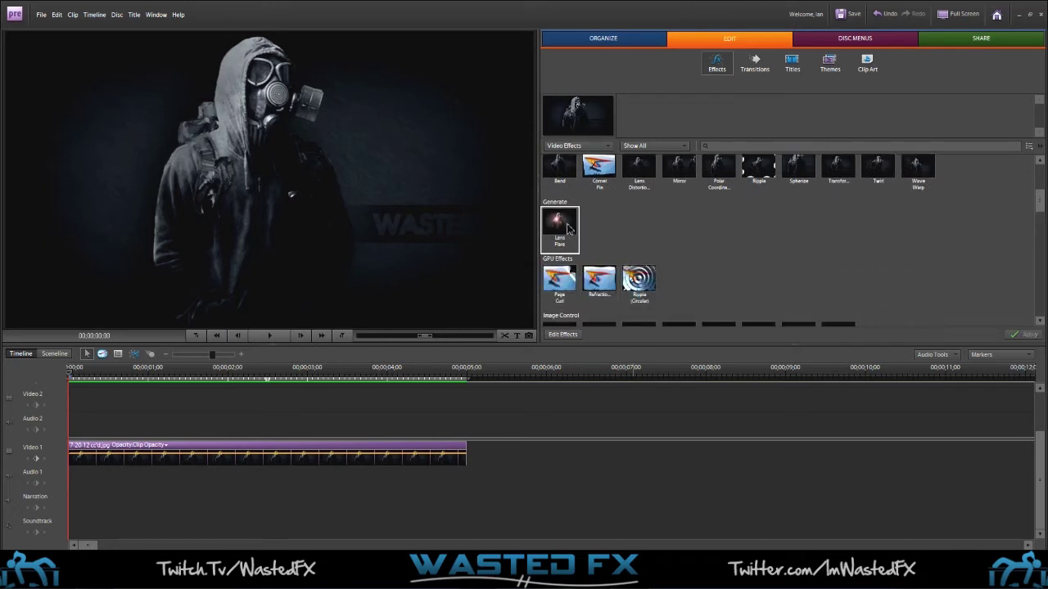
{"action": "left_click_drag", "start_coordinate": [573, 224], "coordinate": [442, 441]}
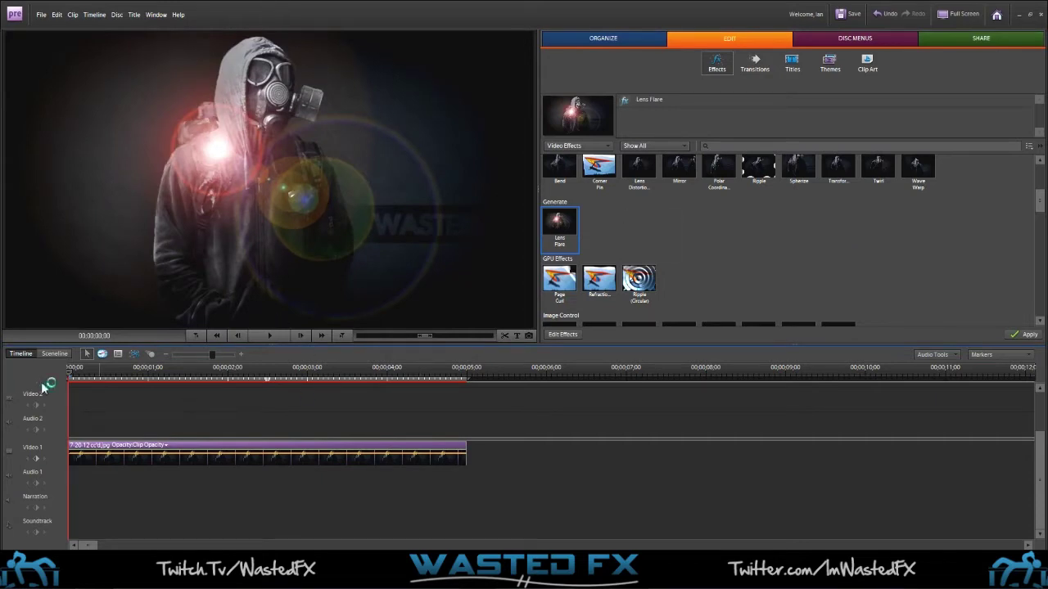
{"action": "mouse_move", "coordinate": [70, 375]}
{"action": "left_mouse_down"}
{"action": "mouse_move", "coordinate": [200, 396]}
{"action": "mouse_move", "coordinate": [198, 386]}
{"action": "mouse_move", "coordinate": [69, 385]}
{"action": "left_mouse_up"}
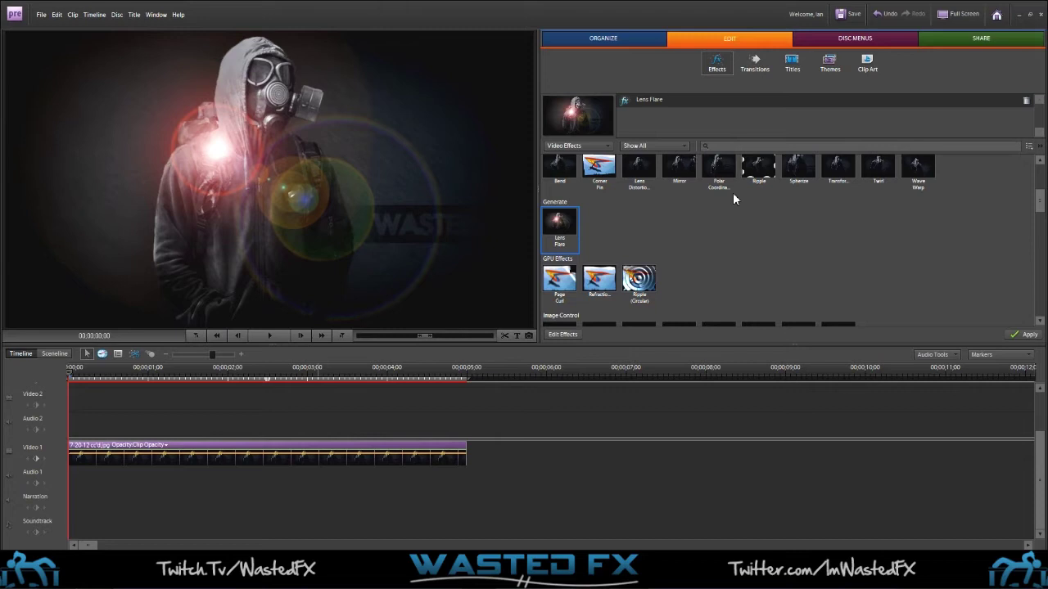
Step: Open the clip's Lens Flare settings and set Flare Center to 0, 0
{"action": "left_click", "coordinate": [560, 335]}
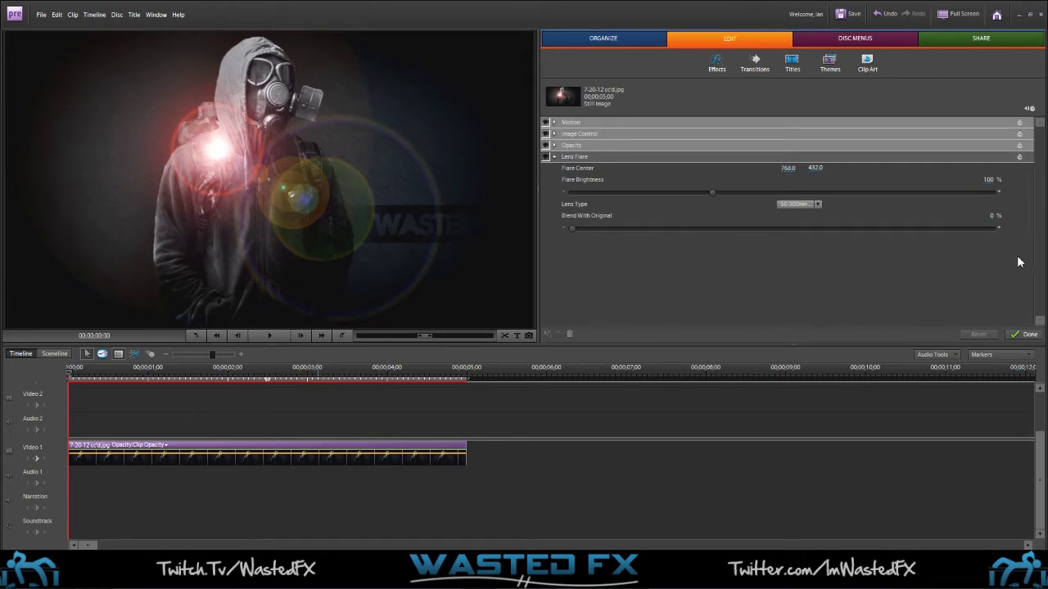
{"action": "left_click", "coordinate": [554, 156]}
{"action": "left_click", "coordinate": [554, 156]}
{"action": "left_click", "coordinate": [786, 168]}
{"action": "type", "text": "0"}
{"action": "key", "text": "Return"}
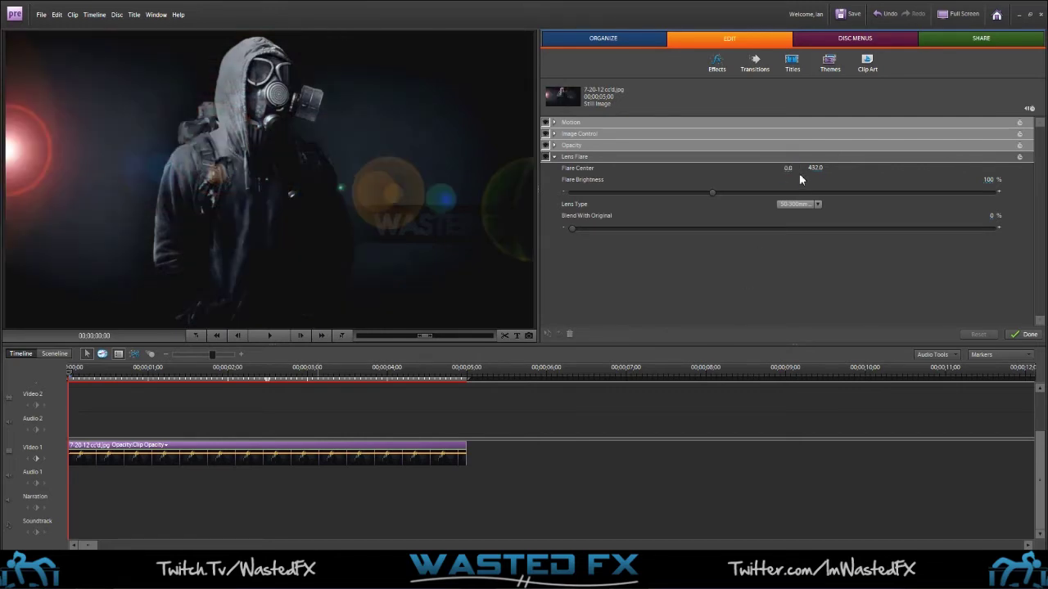
{"action": "left_click", "coordinate": [815, 168]}
{"action": "type", "text": "0"}
{"action": "key", "text": "Return"}
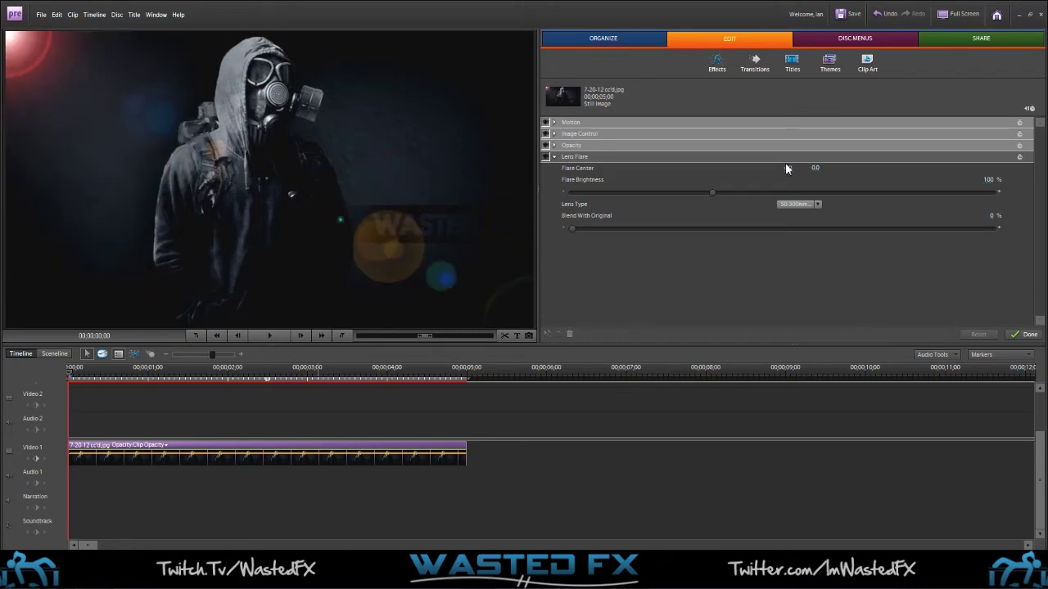
Step: Choose the 105mm Prime lens type and set Flare Brightness to 100%
{"action": "left_click", "coordinate": [796, 206]}
{"action": "left_click", "coordinate": [805, 235]}
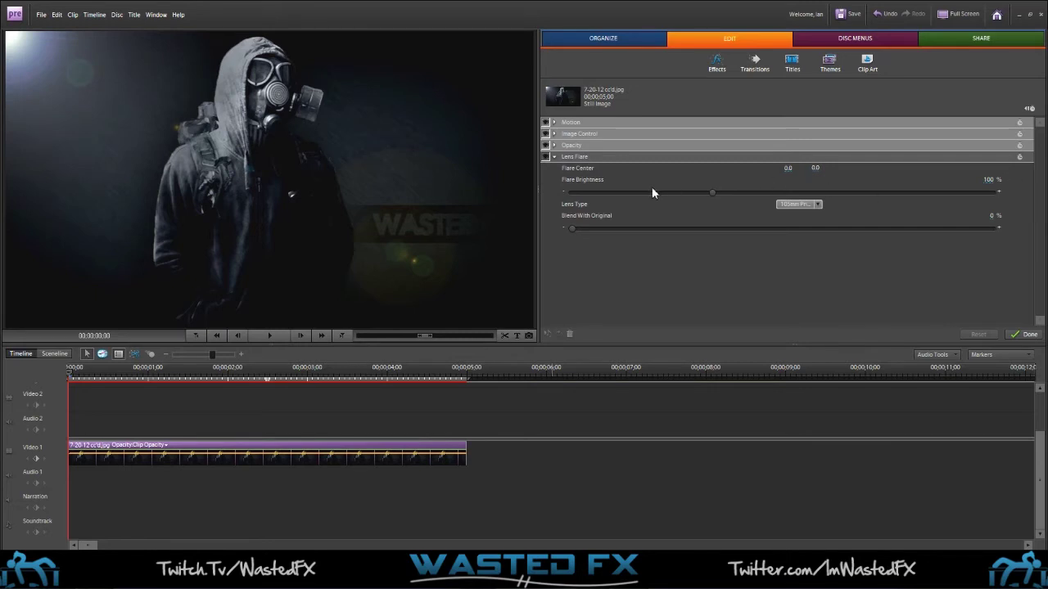
{"action": "left_click_drag", "start_coordinate": [712, 195], "coordinate": [735, 193]}
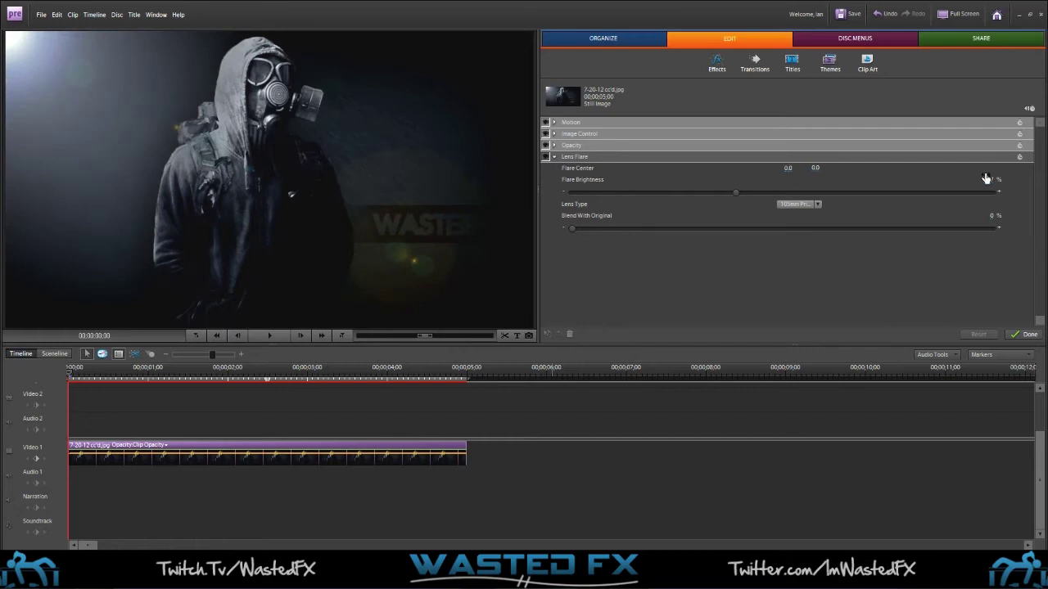
{"action": "left_click", "coordinate": [985, 179]}
{"action": "type", "text": "100"}
{"action": "key", "text": "Return"}
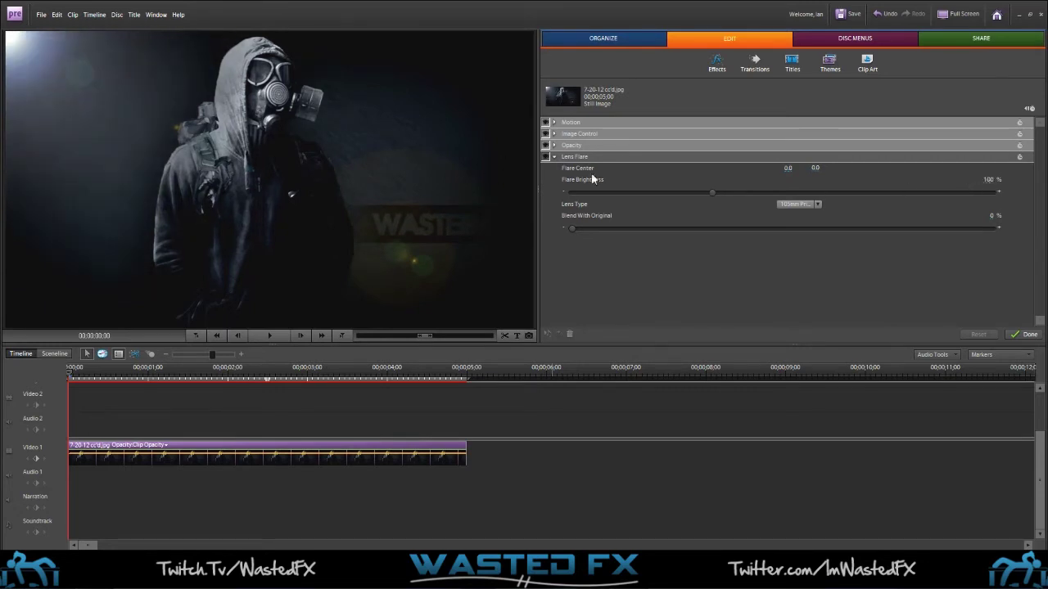
Step: Enable Lens Flare keyframing and set Flare Brightness to 0% at 00;00;00;00
{"action": "left_click", "coordinate": [1019, 157]}
{"action": "mouse_move", "coordinate": [69, 389]}
{"action": "left_mouse_down"}
{"action": "mouse_move", "coordinate": [96, 391]}
{"action": "mouse_move", "coordinate": [69, 373]}
{"action": "left_mouse_up"}
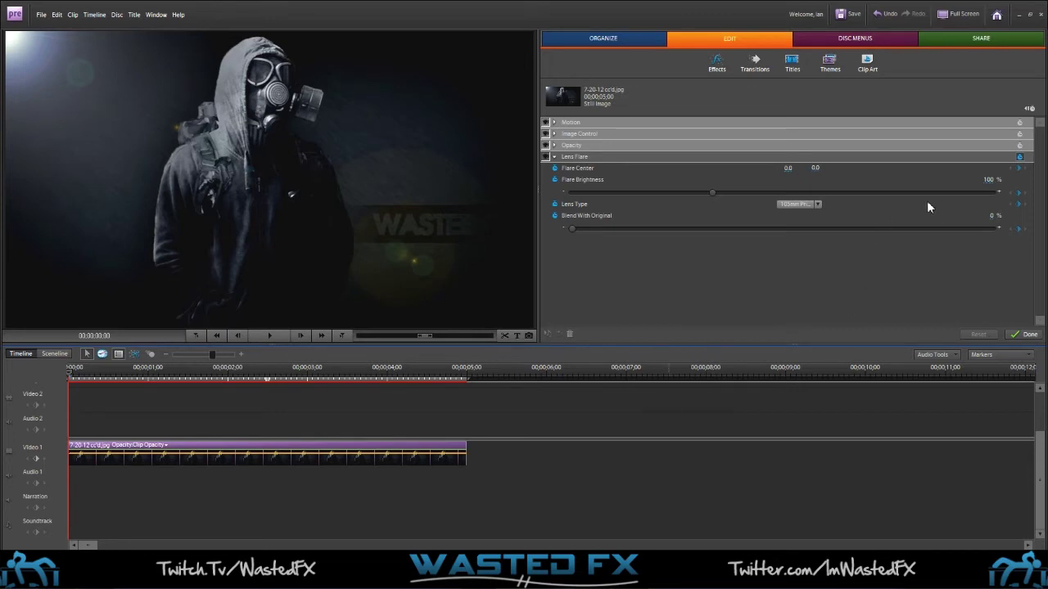
{"action": "left_click", "coordinate": [986, 180]}
{"action": "type", "text": "0"}
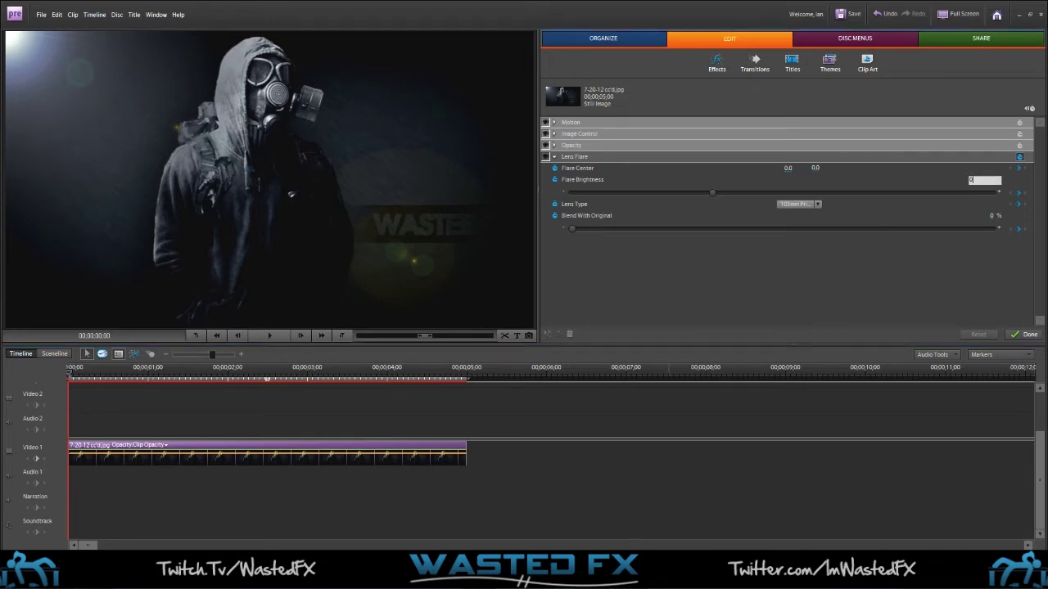
{"action": "key", "text": "Return"}
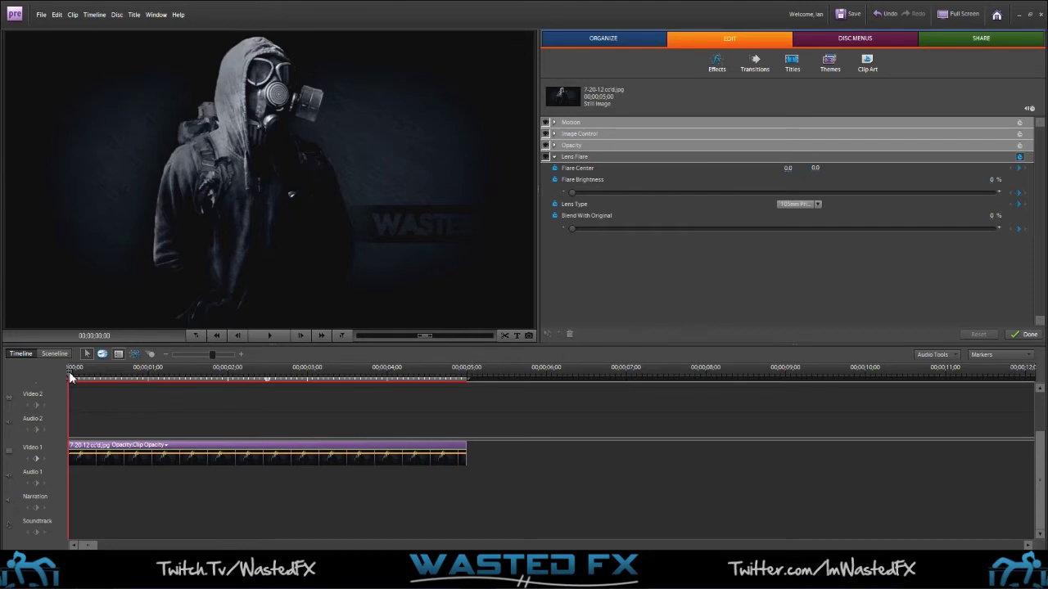
Step: At 00;00;02;00, keyframe Flare Brightness at 100 and move Flare Center X to 1920
{"action": "left_click_drag", "start_coordinate": [71, 378], "coordinate": [240, 382]}
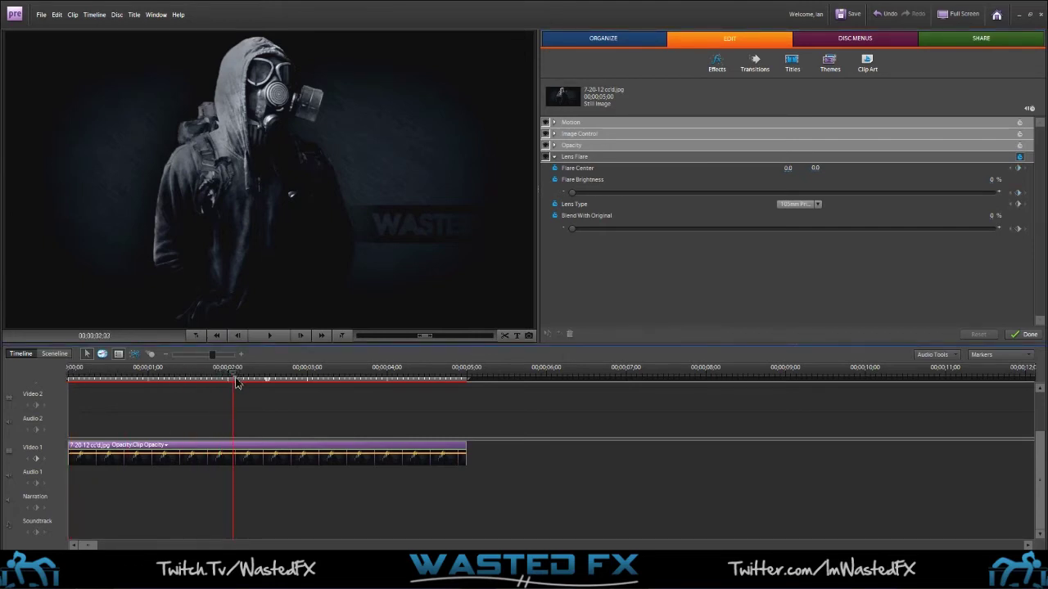
{"action": "left_click_drag", "start_coordinate": [236, 381], "coordinate": [228, 381]}
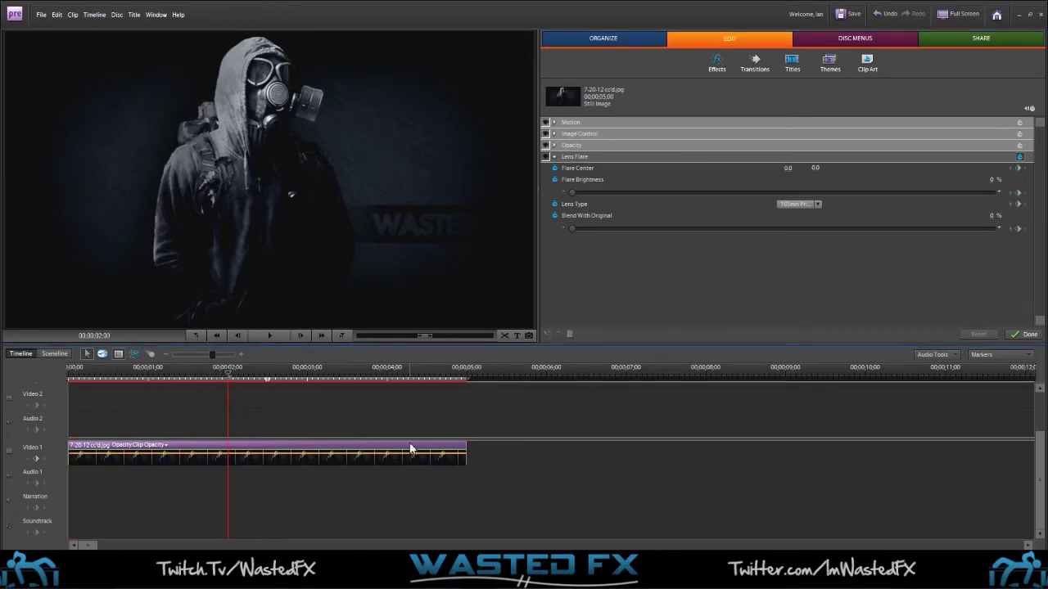
{"action": "left_click", "coordinate": [987, 181]}
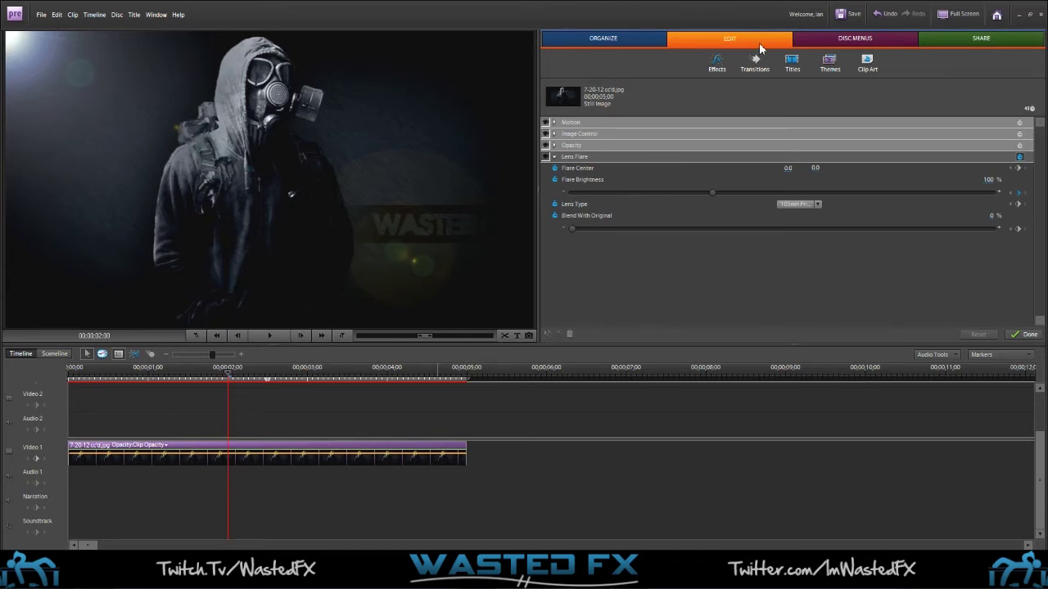
{"action": "left_click", "coordinate": [786, 168]}
{"action": "type", "text": "15"}
{"action": "key", "text": "Return"}
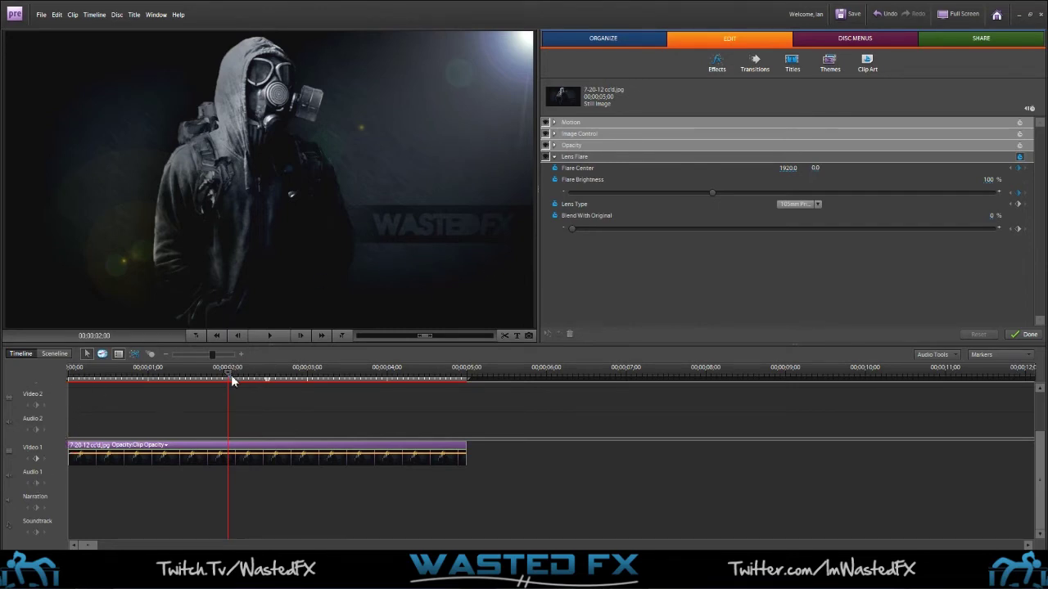
Step: Keyframe Flare Brightness at 0% near three seconds, preview the fade, and close the Lens Flare settings
{"action": "left_click_drag", "start_coordinate": [784, 173], "coordinate": [794, 168]}
{"action": "left_click_drag", "start_coordinate": [228, 377], "coordinate": [249, 390]}
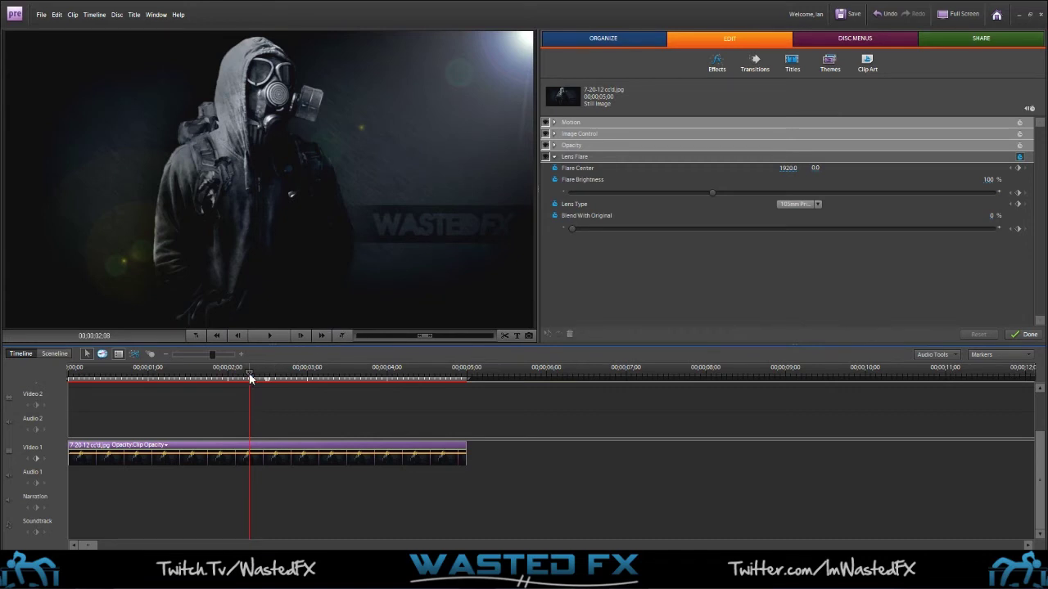
{"action": "left_click_drag", "start_coordinate": [250, 376], "coordinate": [310, 389]}
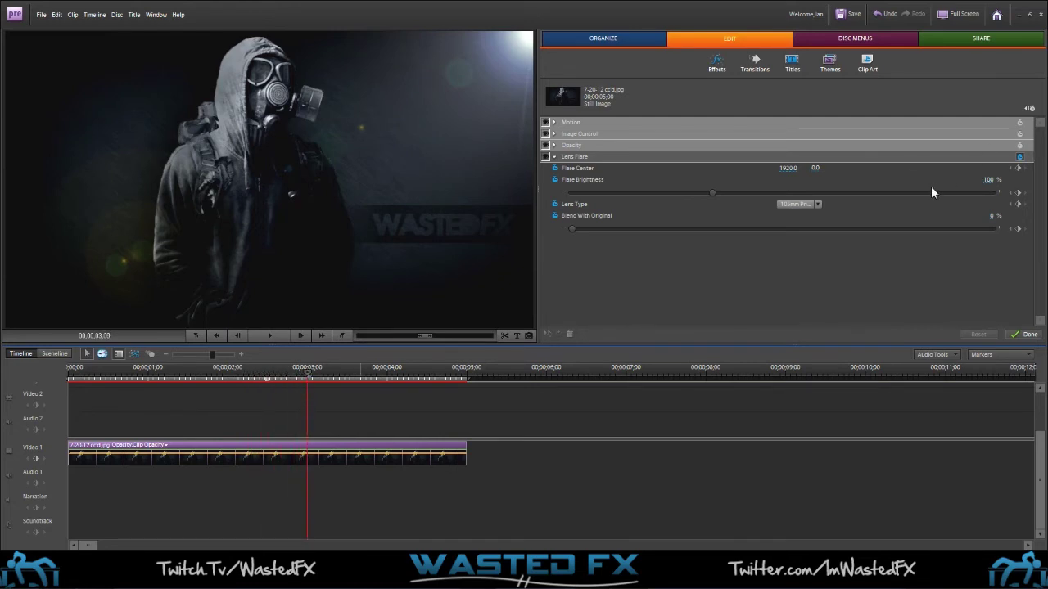
{"action": "left_click", "coordinate": [988, 179]}
{"action": "type", "text": "0"}
{"action": "key", "text": "Return"}
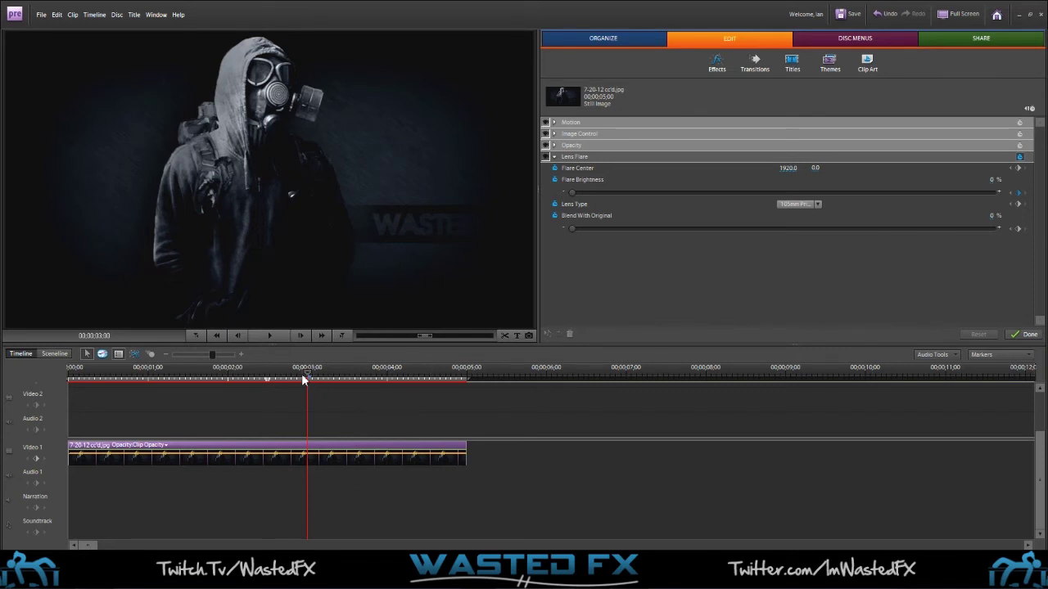
{"action": "left_click_drag", "start_coordinate": [303, 378], "coordinate": [324, 391]}
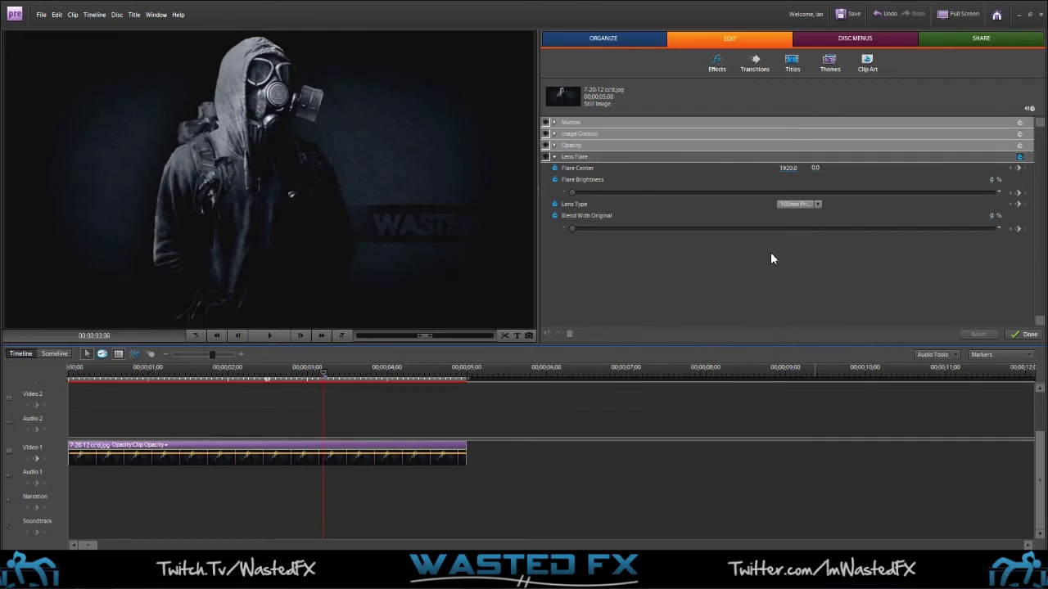
{"action": "left_click", "coordinate": [553, 156]}
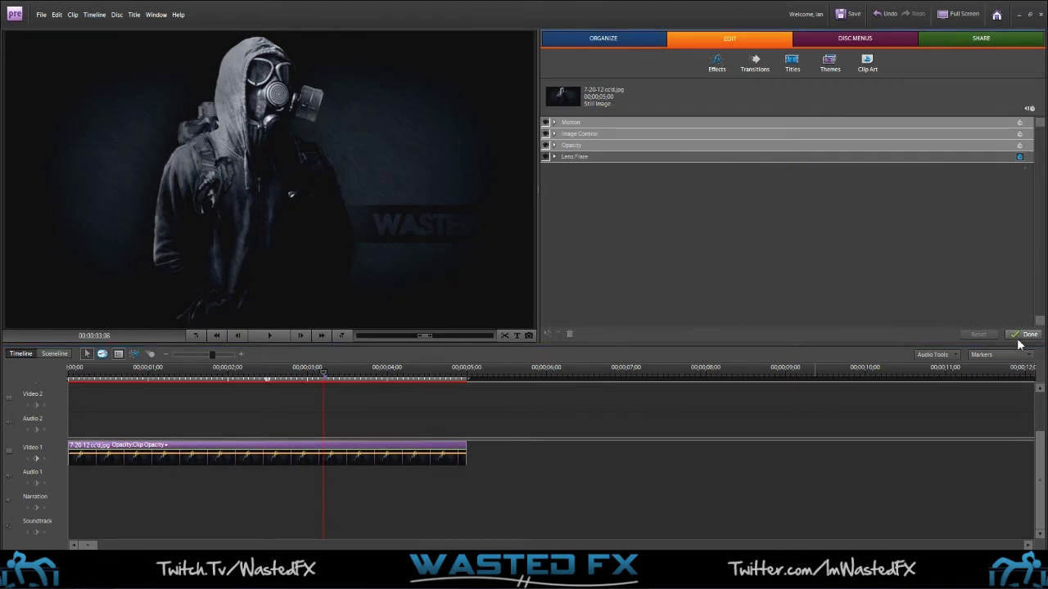
{"action": "left_click", "coordinate": [1024, 334]}
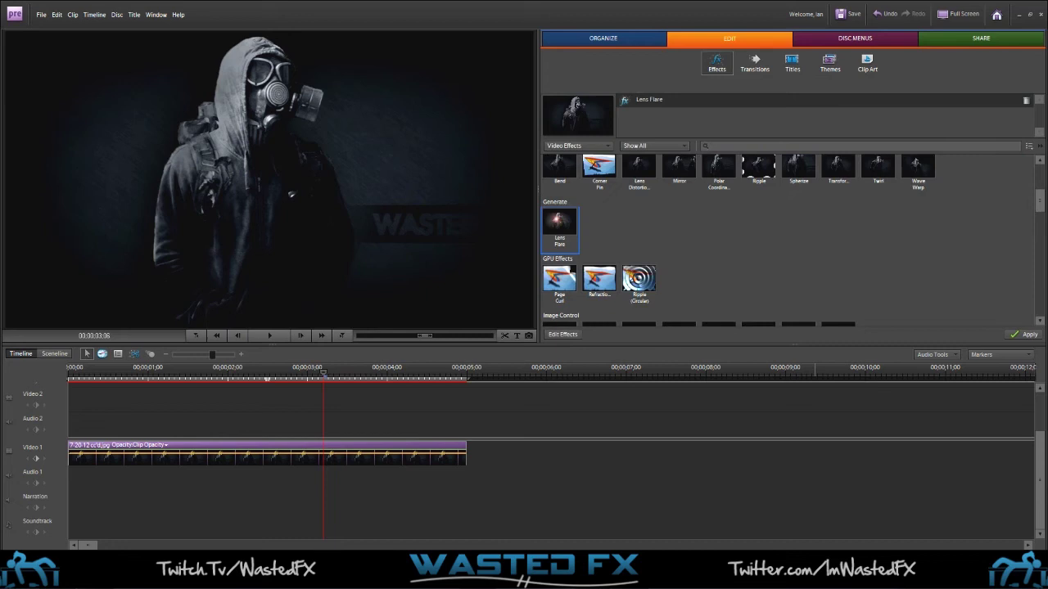
Step: Apply Channel Mixer to the photo clip, reset it to default values, and return to the clip start
{"action": "scroll", "coordinate": [734, 182], "scroll_direction": "up", "scroll_amount": 5}
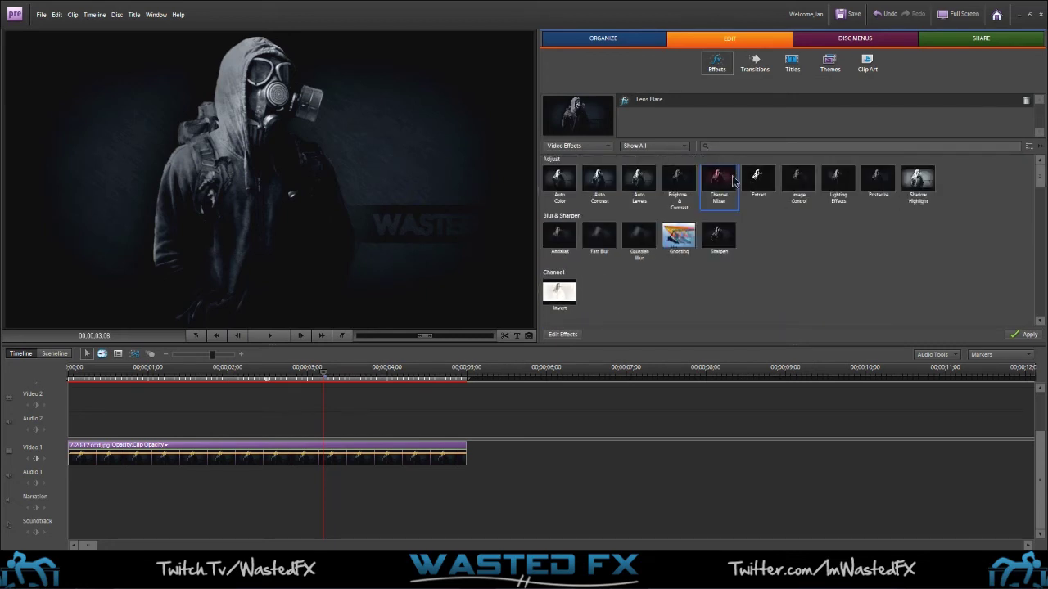
{"action": "left_click", "coordinate": [720, 181]}
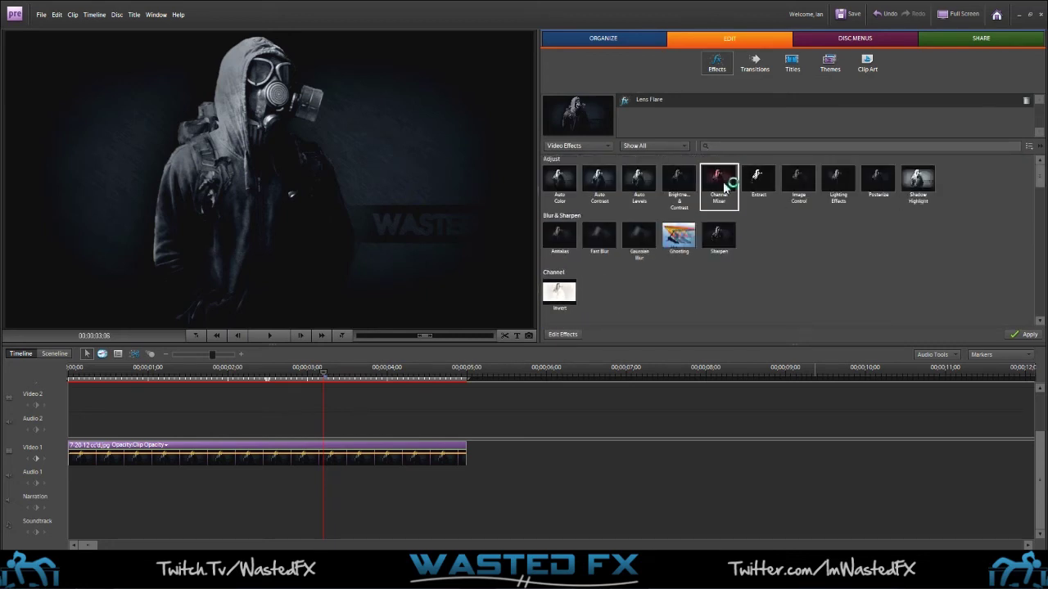
{"action": "left_click", "coordinate": [1023, 337]}
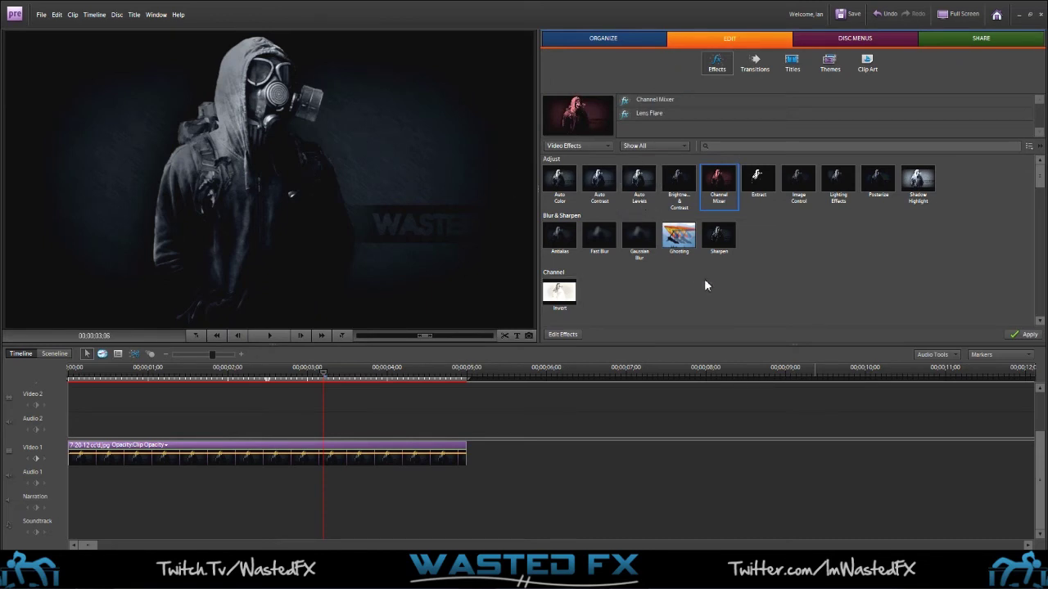
{"action": "left_click", "coordinate": [571, 336]}
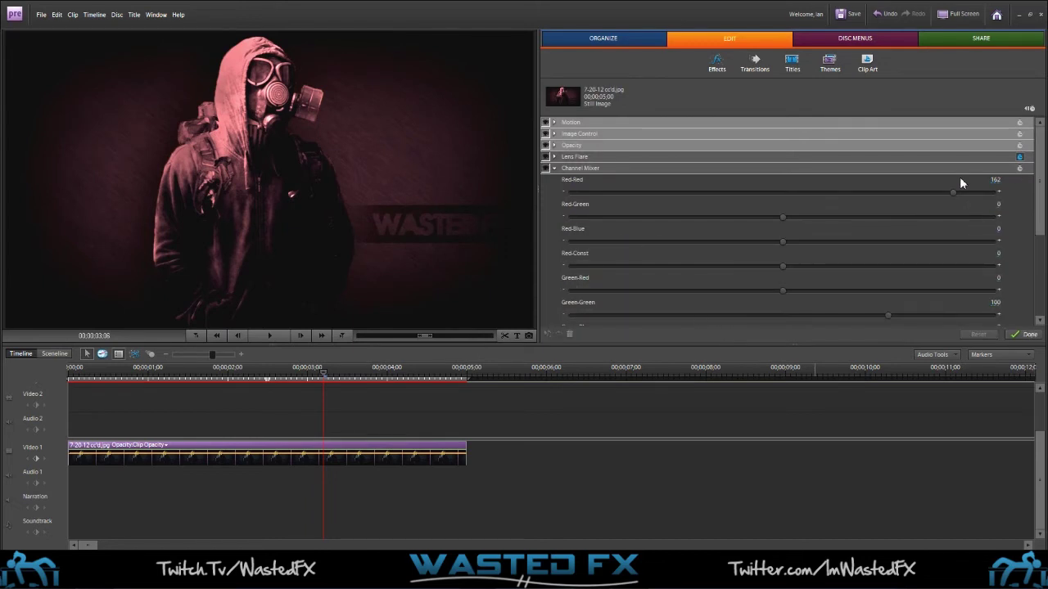
{"action": "left_click", "coordinate": [964, 168]}
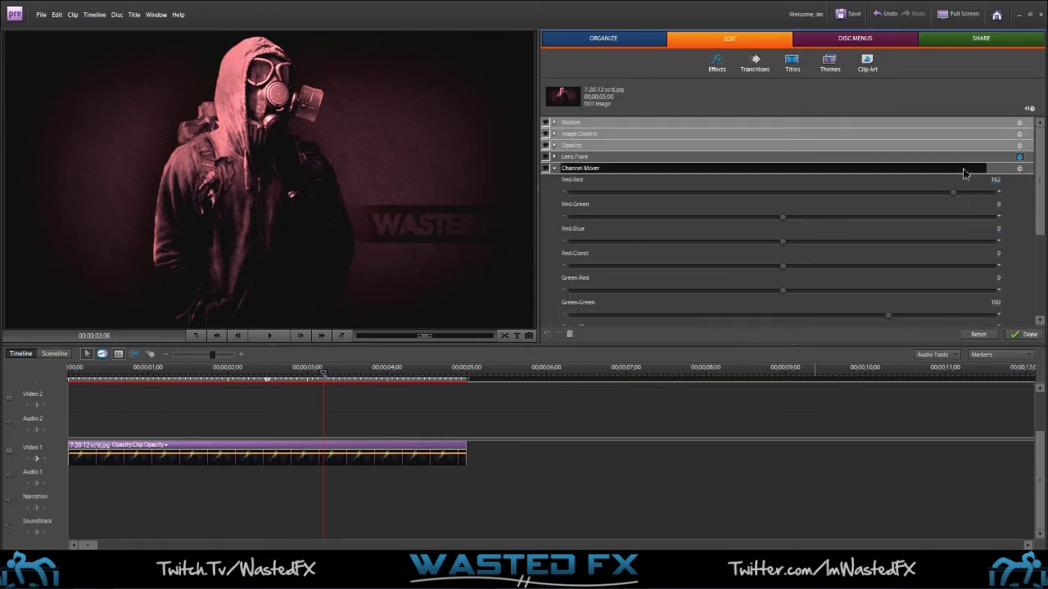
{"action": "left_click", "coordinate": [979, 336]}
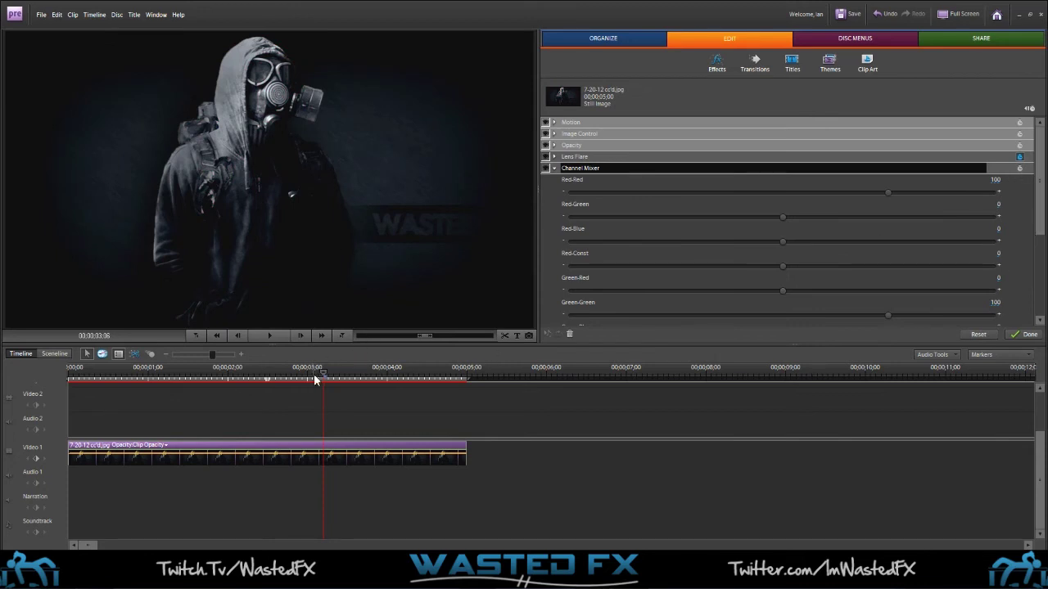
{"action": "left_click", "coordinate": [74, 379]}
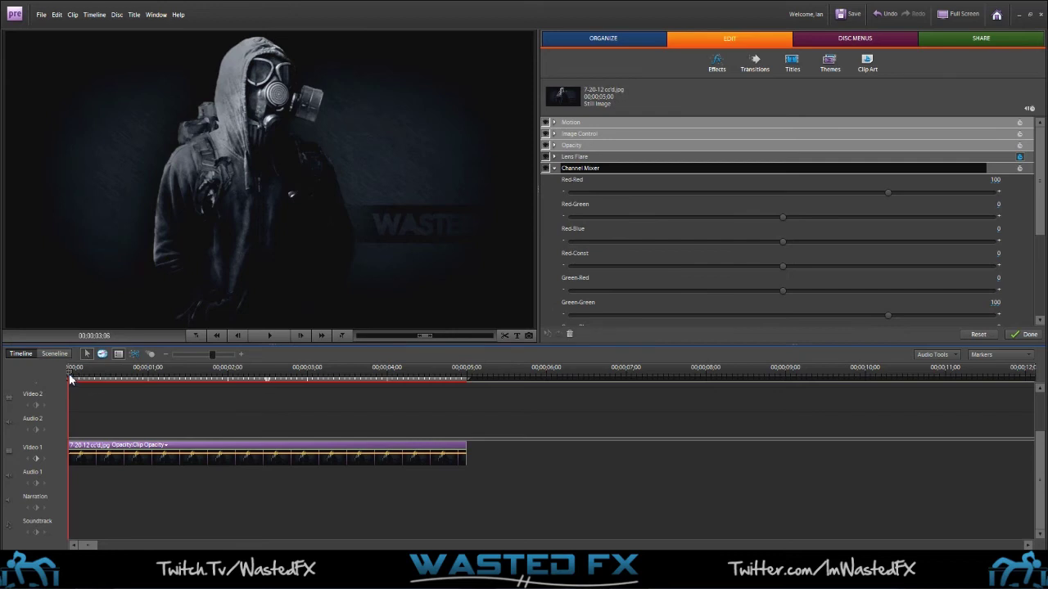
Step: Enable Channel Mixer keyframing and at 2 seconds set Red-Red 84, Blue-Blue 106, Green-Blue 5
{"action": "left_click", "coordinate": [1019, 168]}
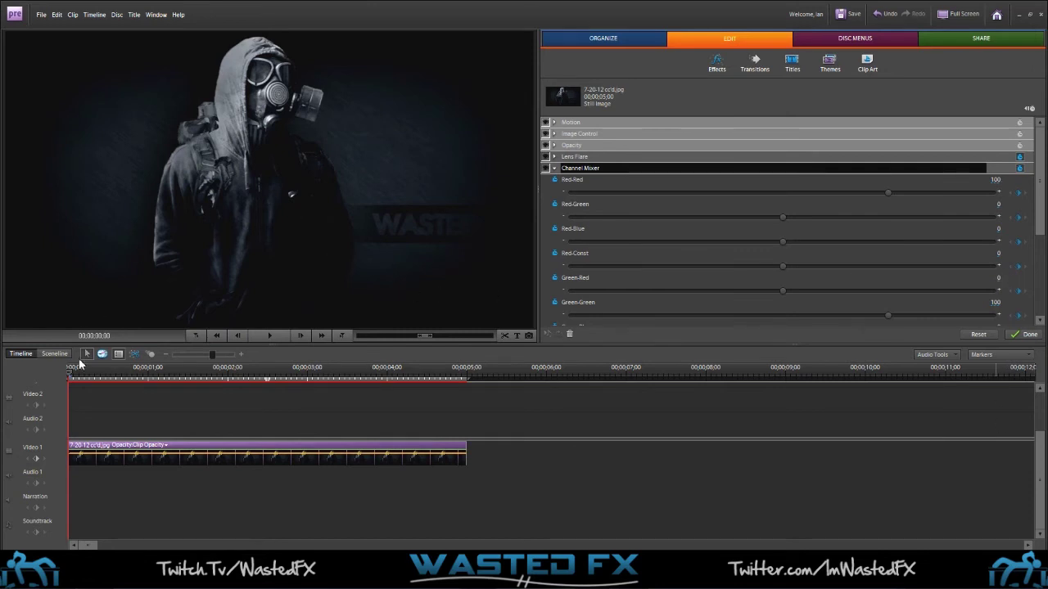
{"action": "left_click_drag", "start_coordinate": [69, 383], "coordinate": [229, 408]}
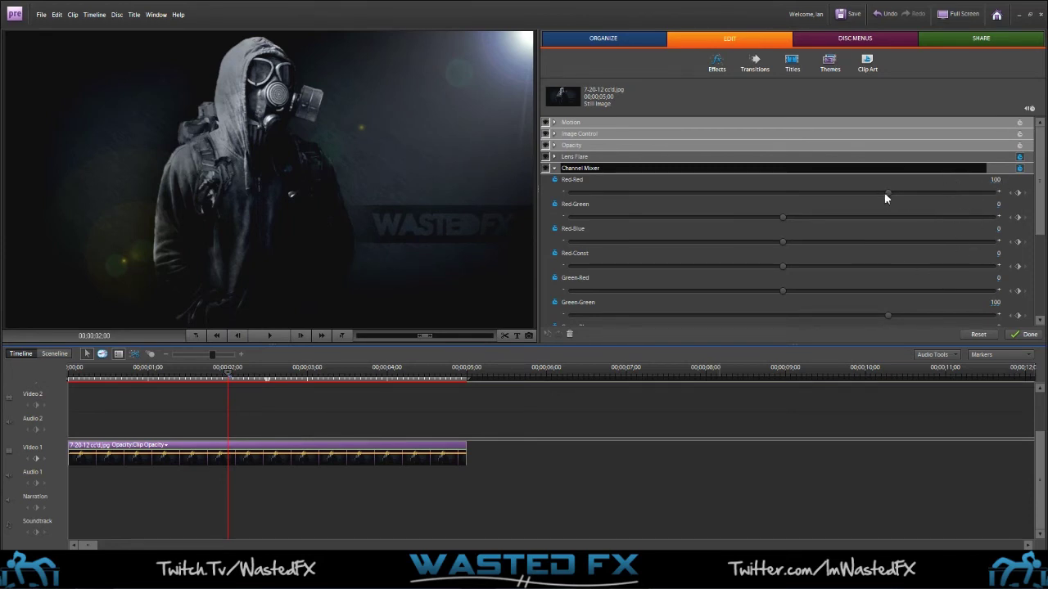
{"action": "left_click_drag", "start_coordinate": [883, 193], "coordinate": [872, 193]}
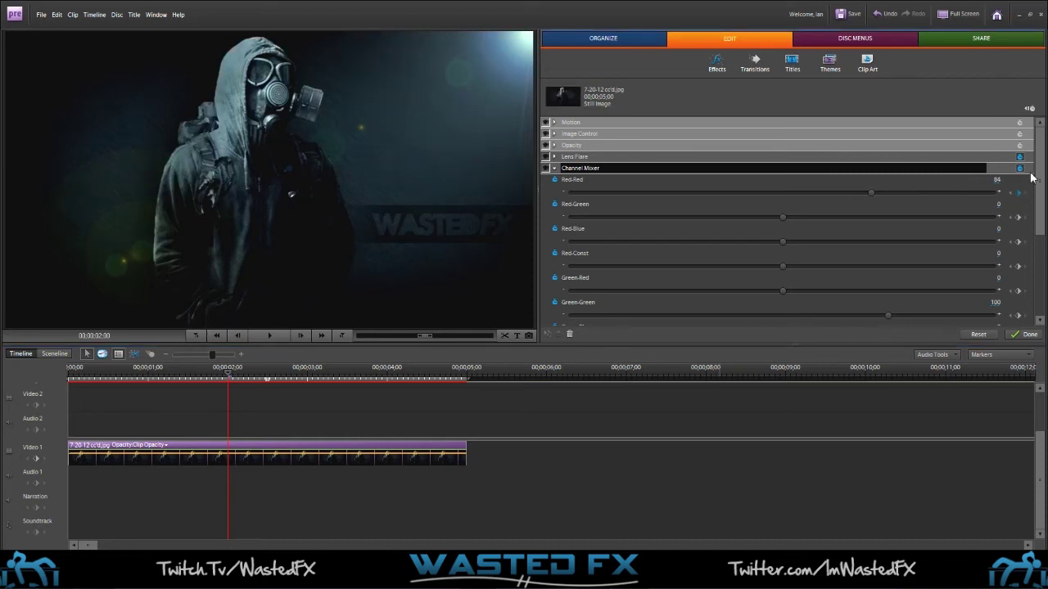
{"action": "left_click_drag", "start_coordinate": [1034, 202], "coordinate": [1040, 260]}
{"action": "left_click_drag", "start_coordinate": [890, 283], "coordinate": [894, 287]}
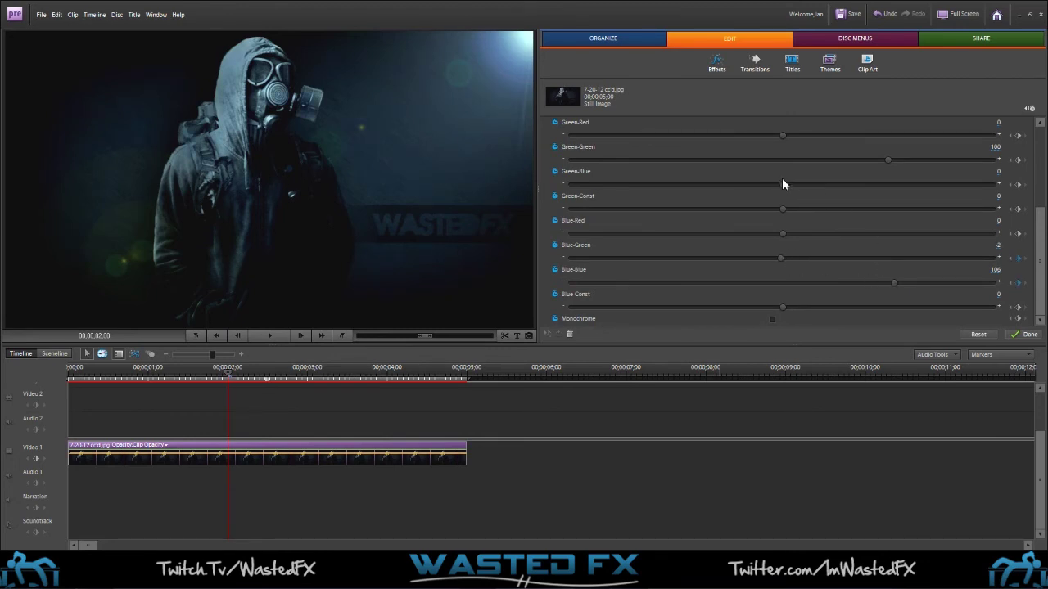
{"action": "left_click_drag", "start_coordinate": [785, 185], "coordinate": [790, 185]}
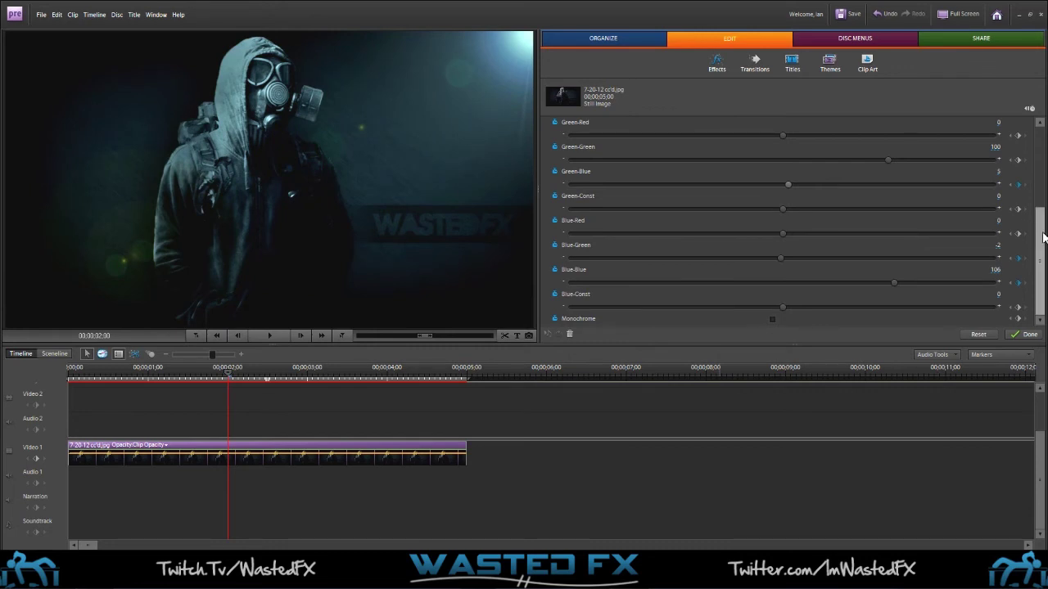
{"action": "left_click", "coordinate": [231, 377]}
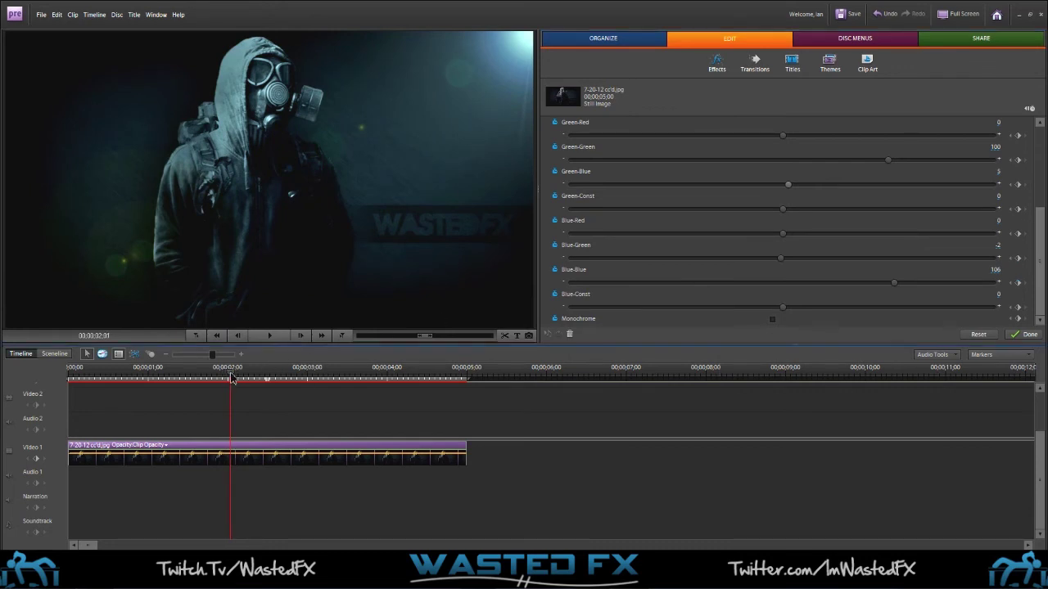
{"action": "left_click_drag", "start_coordinate": [232, 377], "coordinate": [308, 387]}
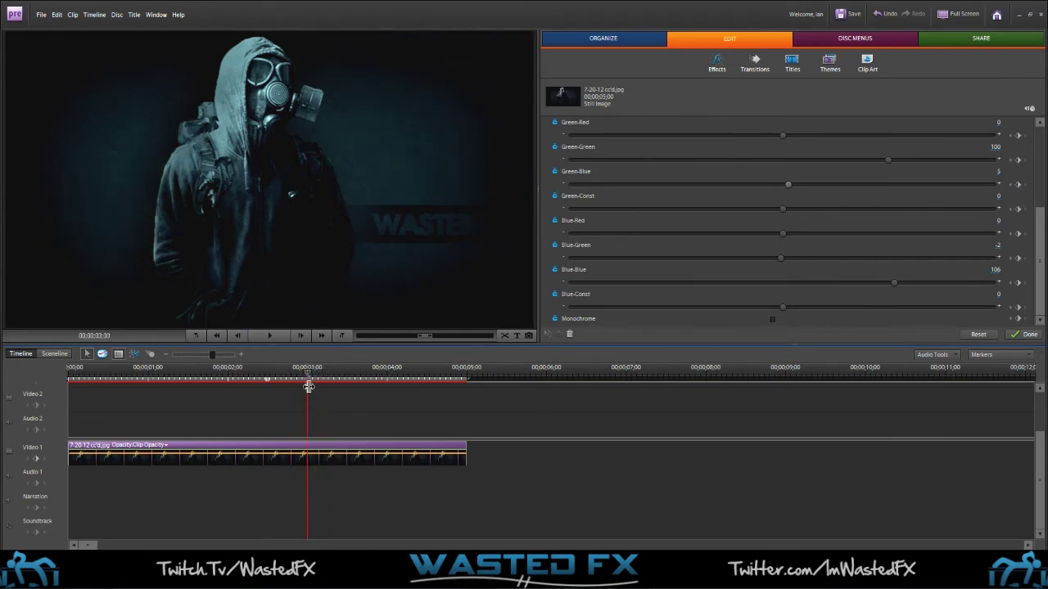
Step: Reset Channel Mixer at 3 seconds to keyframe neutral values and preview the colour shift from the start
{"action": "left_click_drag", "start_coordinate": [1040, 246], "coordinate": [1044, 144]}
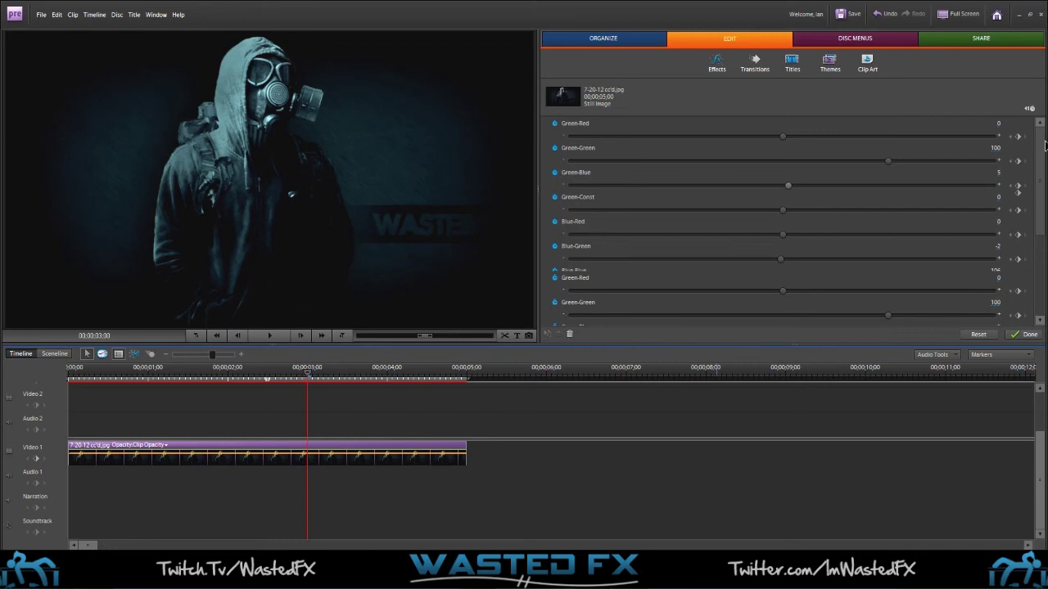
{"action": "left_click", "coordinate": [979, 334]}
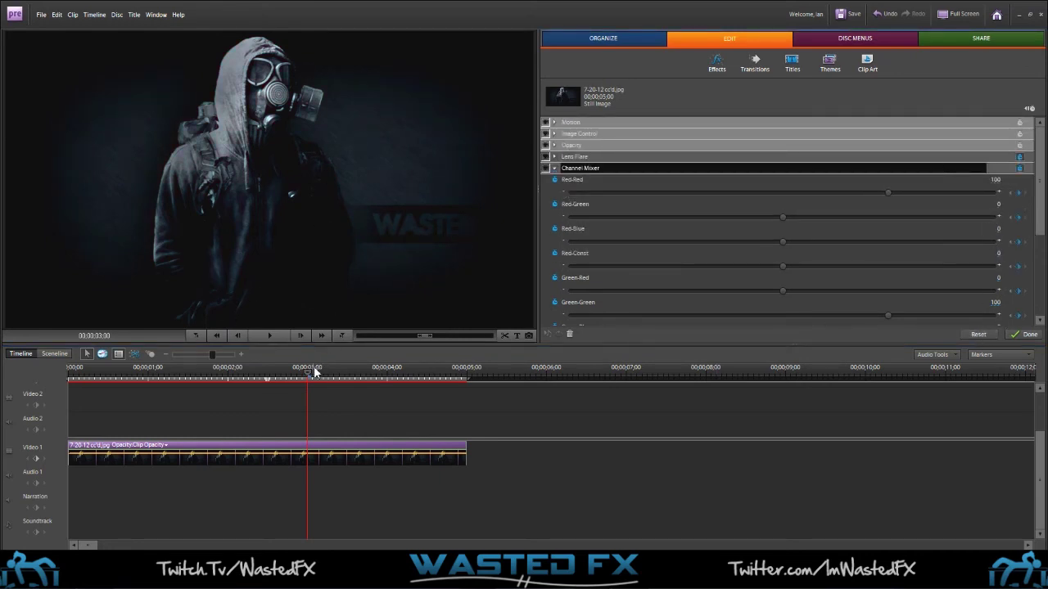
{"action": "left_click", "coordinate": [70, 373]}
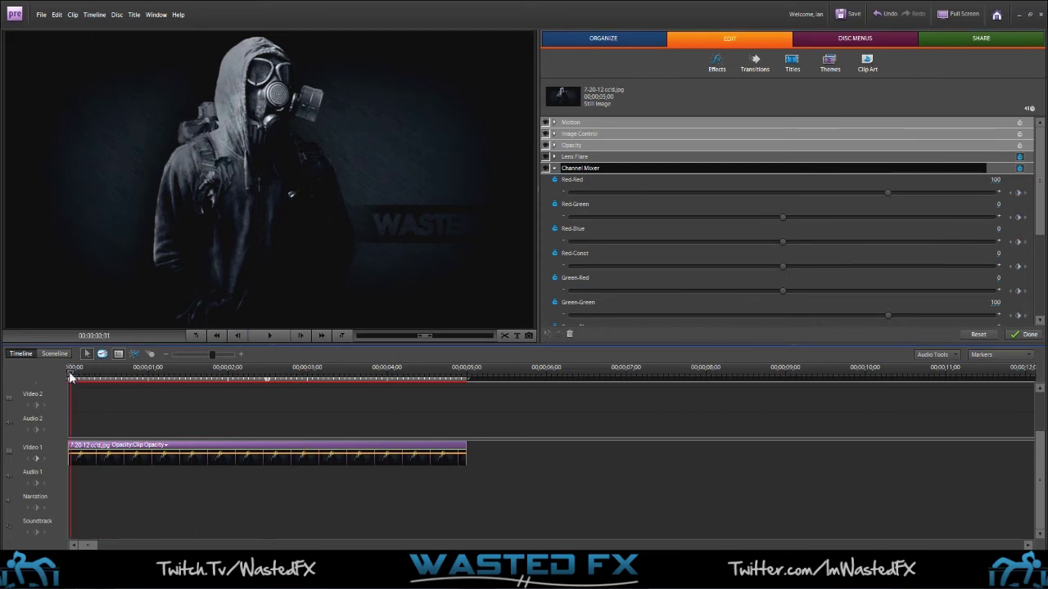
{"action": "left_click_drag", "start_coordinate": [70, 377], "coordinate": [396, 406]}
Step: Collapse and deselect Channel Mixer, leaving the playhead near 2 seconds
{"action": "left_click", "coordinate": [554, 170]}
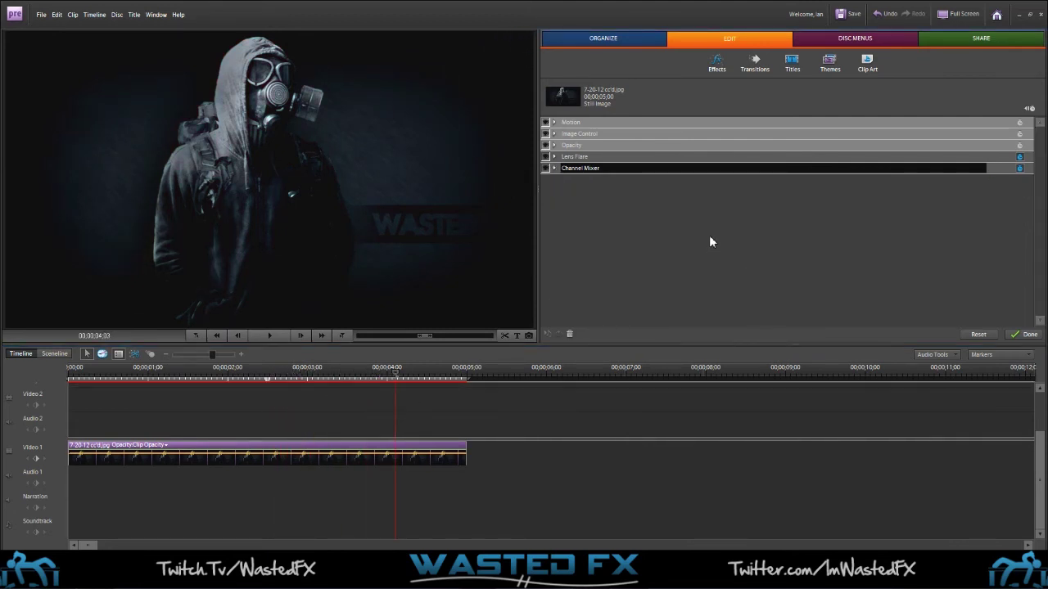
{"action": "left_click", "coordinate": [709, 238]}
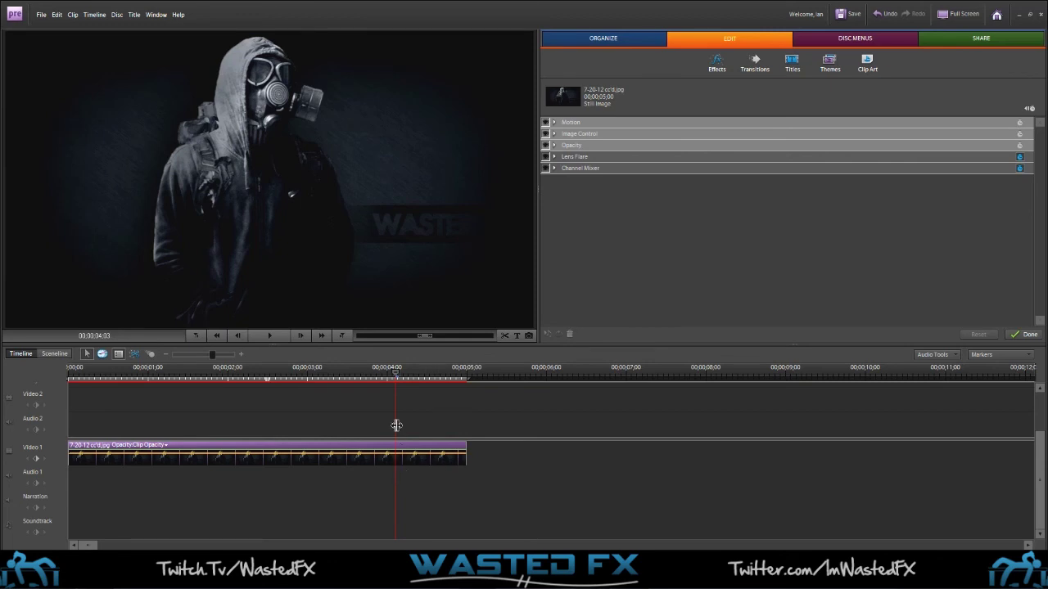
{"action": "left_click_drag", "start_coordinate": [397, 373], "coordinate": [241, 410]}
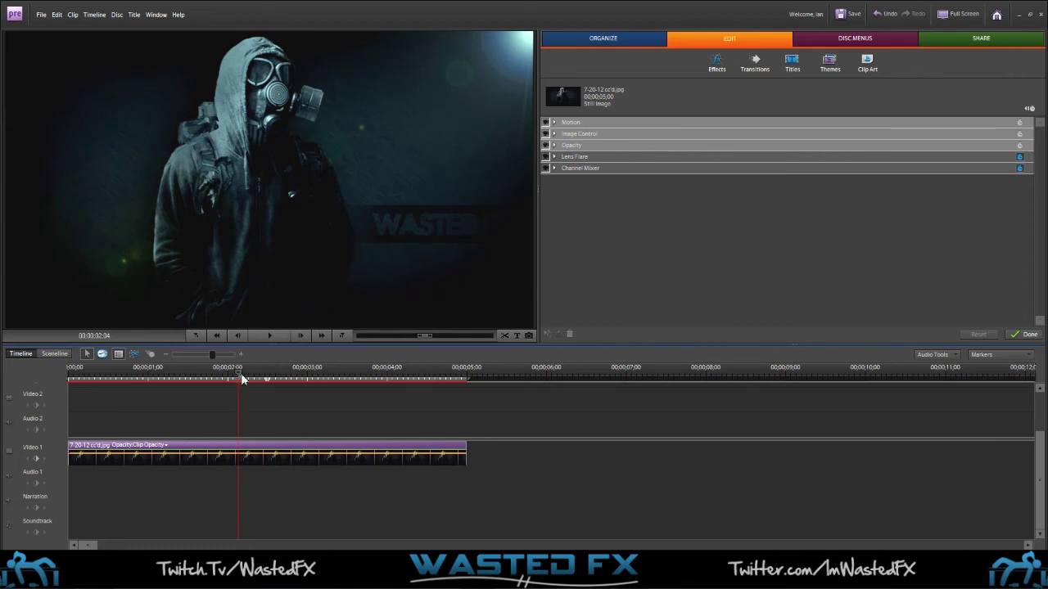
Step: Display the Lens Flare > Flare Brightness keyframes on the gas-mask clip in the timeline
{"action": "right_click", "coordinate": [275, 468]}
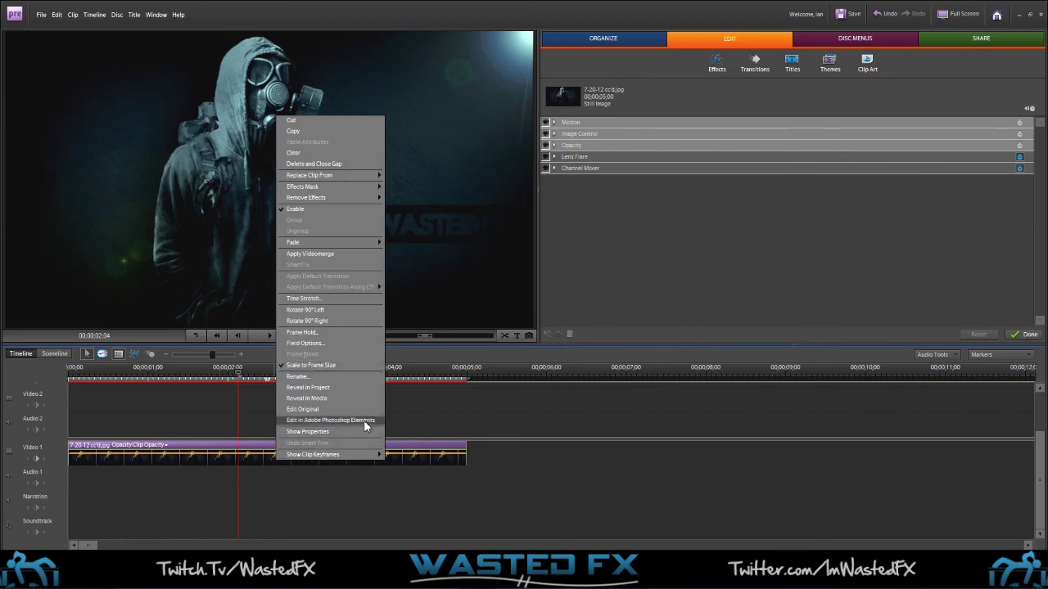
{"action": "mouse_move", "coordinate": [336, 454]}
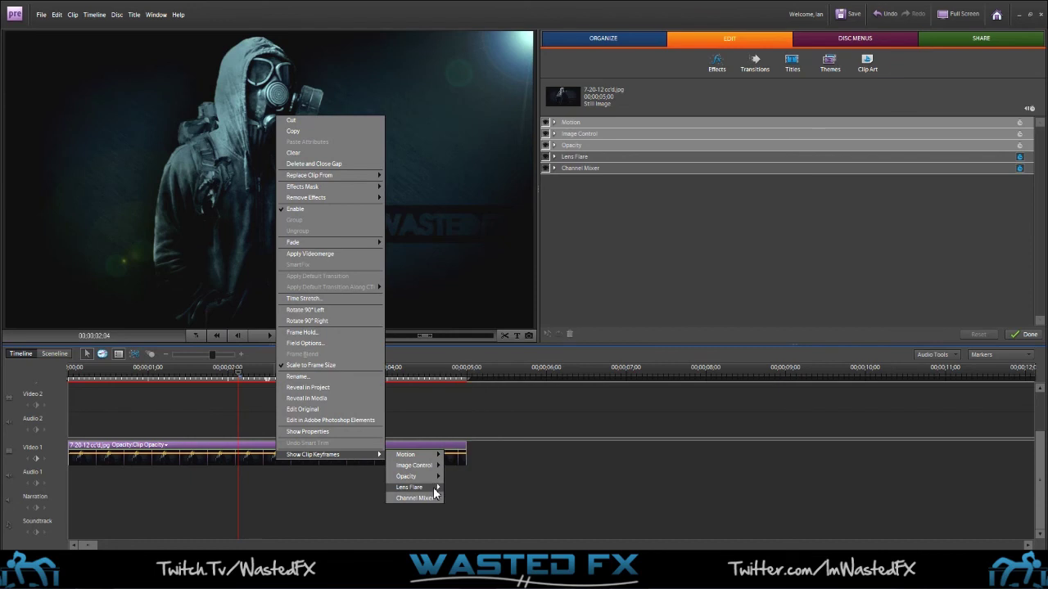
{"action": "mouse_move", "coordinate": [442, 487]}
{"action": "left_click", "coordinate": [481, 501]}
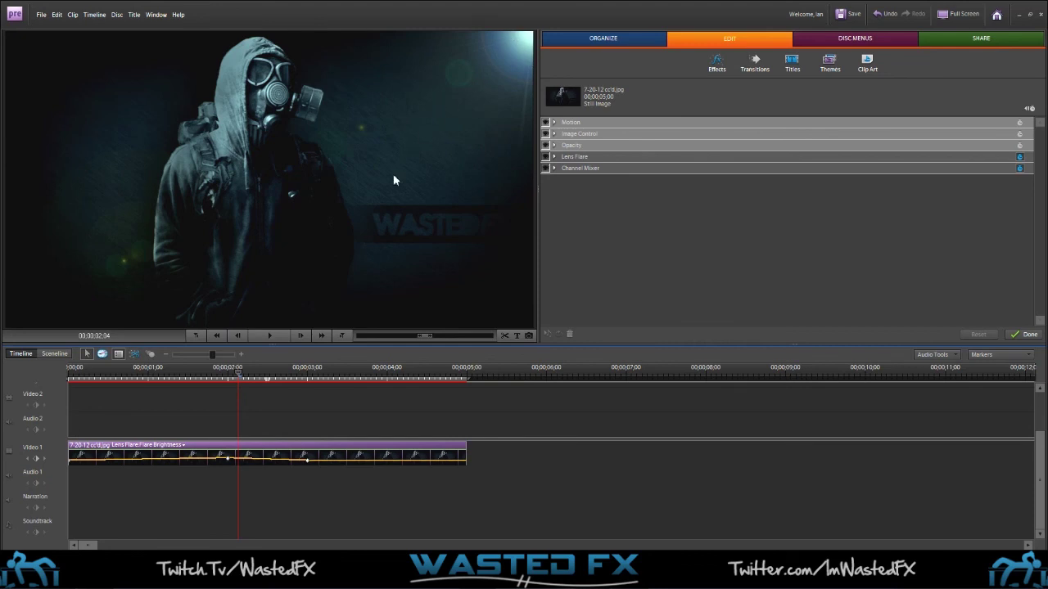
{"action": "left_click_drag", "start_coordinate": [238, 373], "coordinate": [232, 403]}
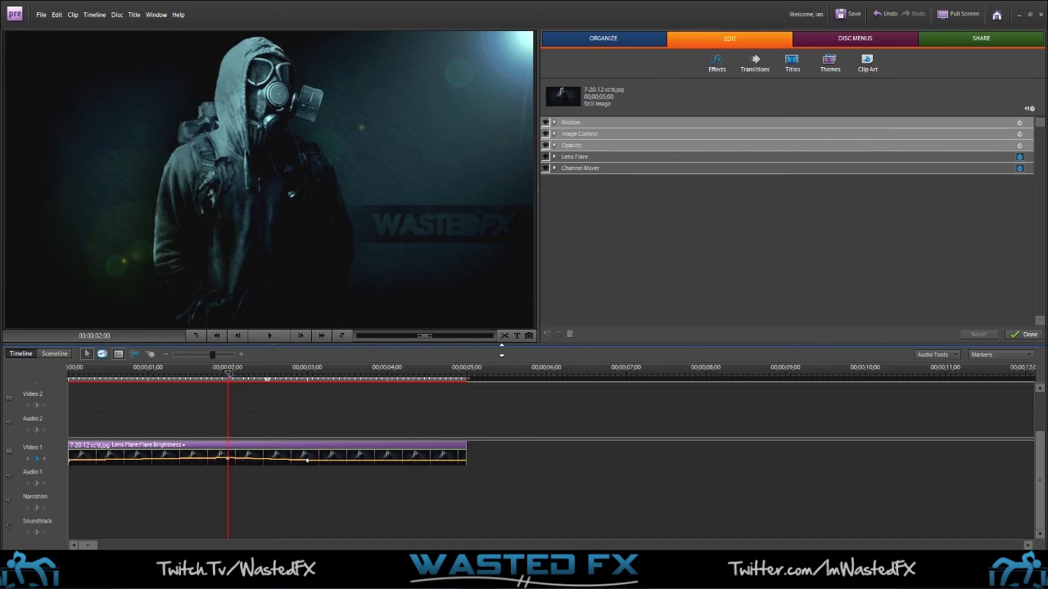
{"action": "left_click", "coordinate": [230, 379]}
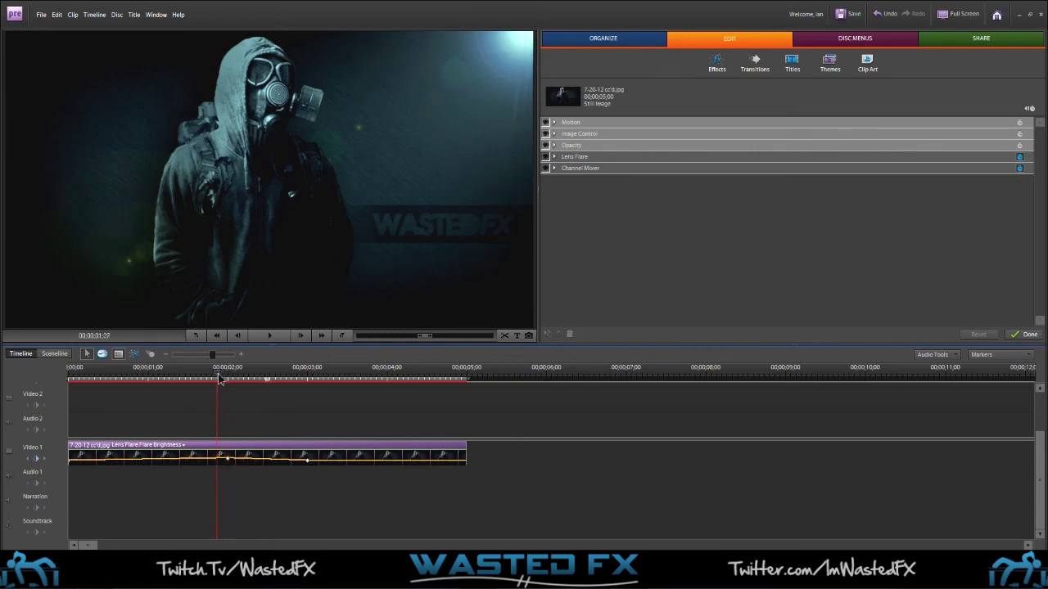
{"action": "mouse_move", "coordinate": [233, 383]}
{"action": "left_mouse_down"}
{"action": "mouse_move", "coordinate": [206, 387]}
{"action": "mouse_move", "coordinate": [287, 386]}
{"action": "mouse_move", "coordinate": [307, 399]}
{"action": "mouse_move", "coordinate": [168, 404]}
{"action": "mouse_move", "coordinate": [213, 384]}
{"action": "mouse_move", "coordinate": [230, 391]}
{"action": "left_mouse_up"}
{"action": "left_click", "coordinate": [128, 385]}
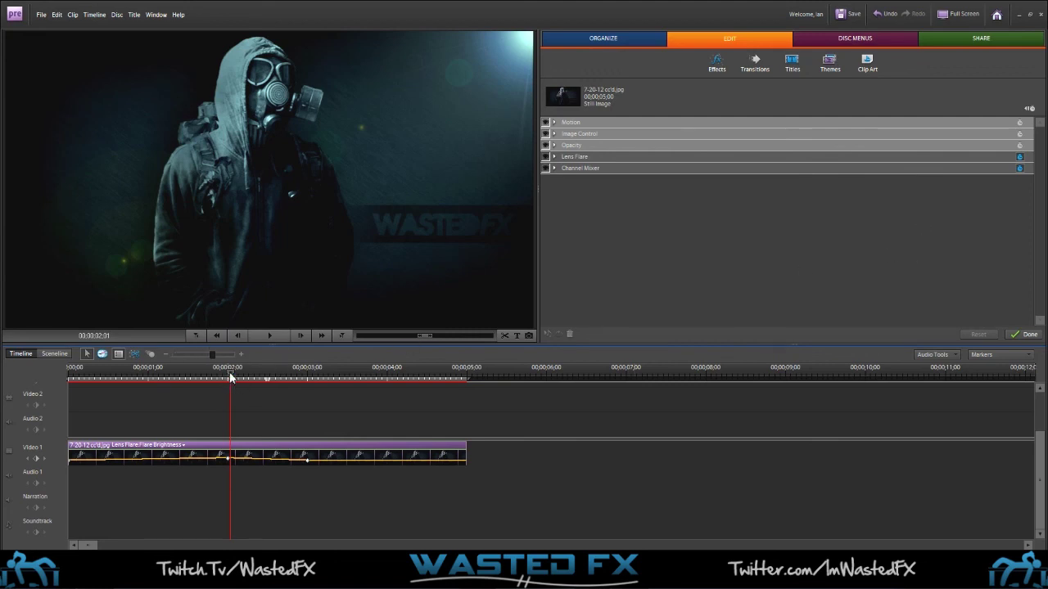
{"action": "mouse_move", "coordinate": [230, 376]}
{"action": "left_mouse_down"}
{"action": "mouse_move", "coordinate": [306, 378]}
{"action": "mouse_move", "coordinate": [220, 392]}
{"action": "left_mouse_up"}
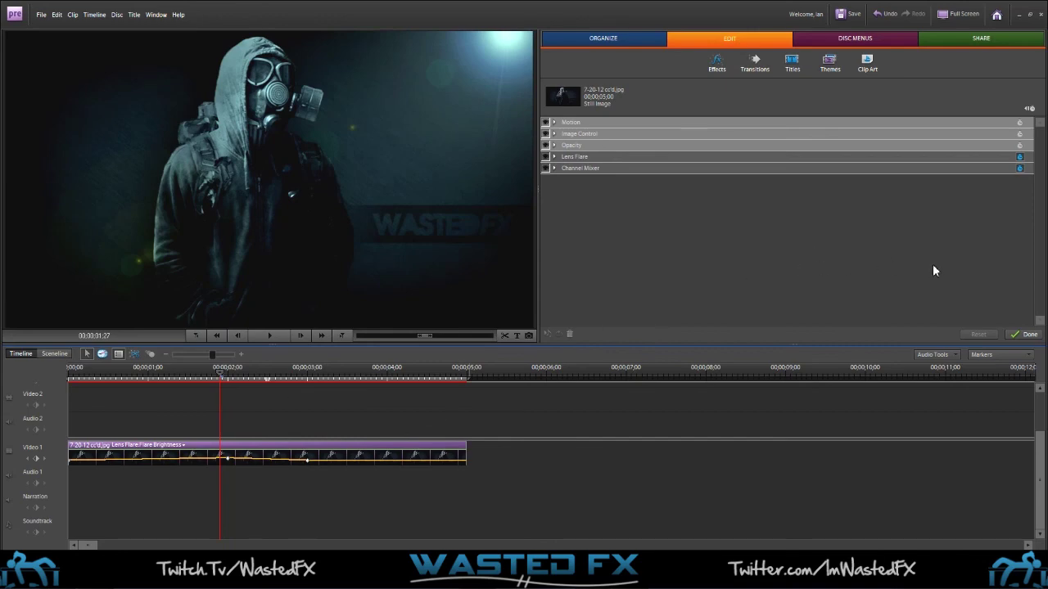